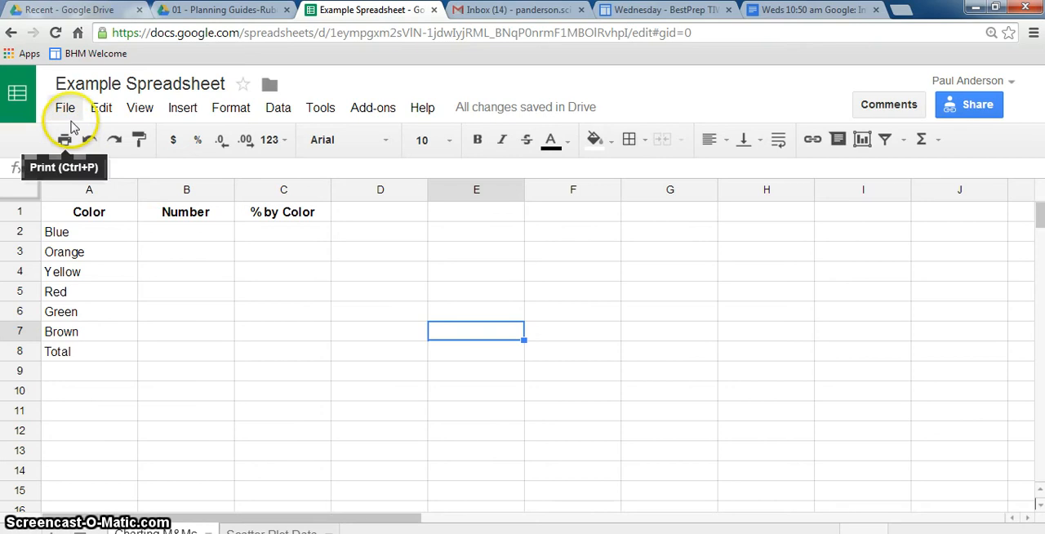
left_click(66, 110)
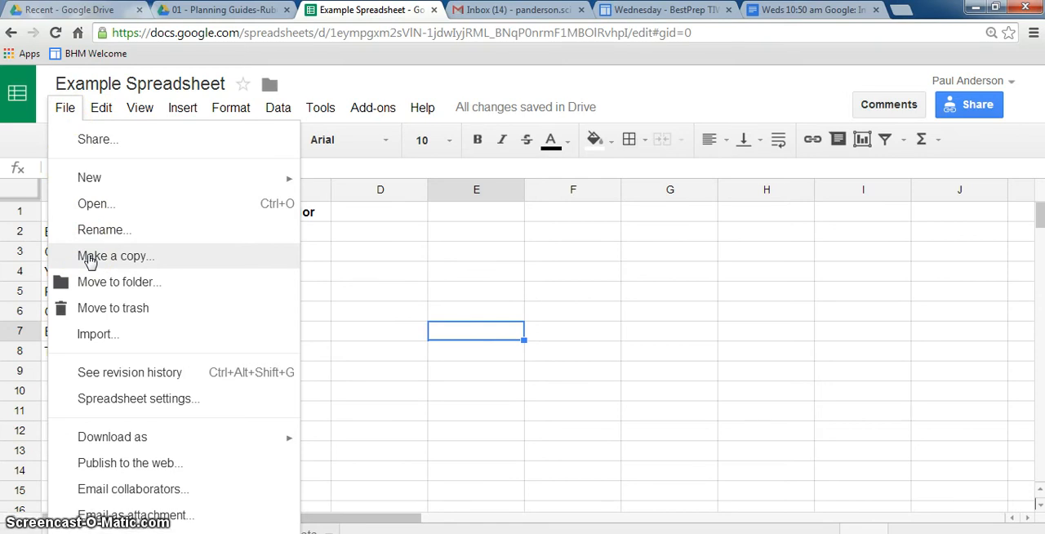
left_click(142, 257)
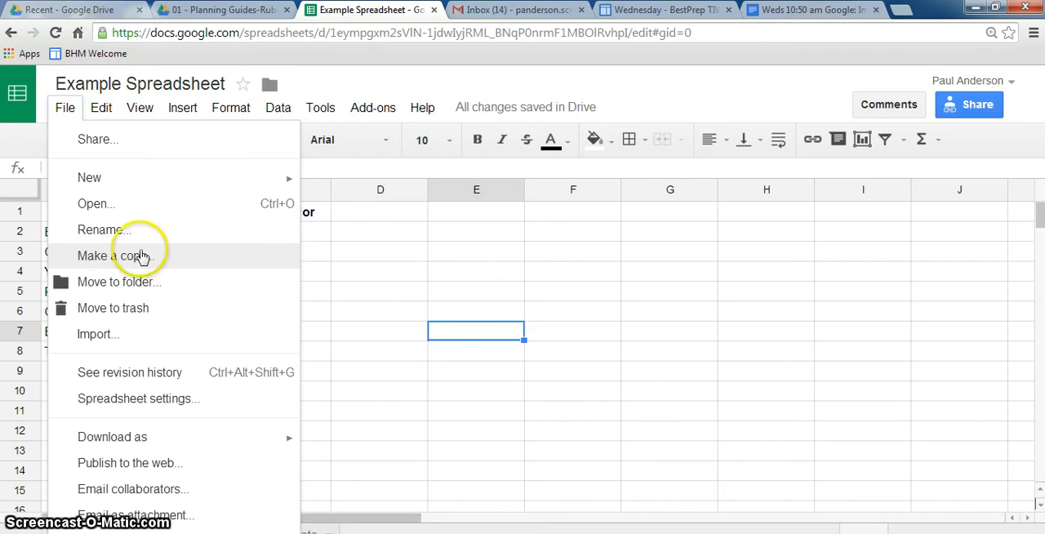
left_click(342, 254)
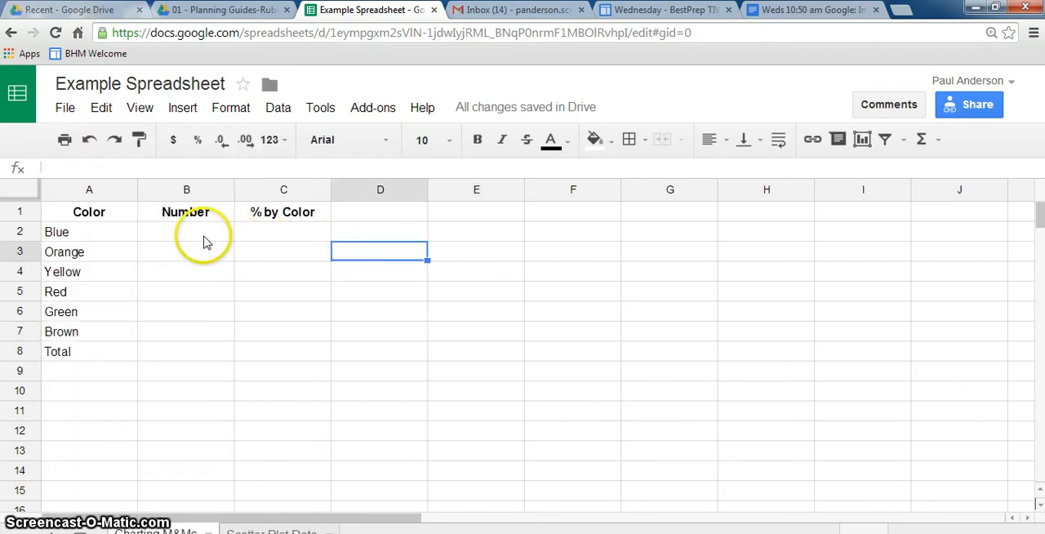
Step: Fill the Number column with Blue 5, Orange 8, Yellow 6, Red 5, Green 7 and Brown 6
left_click(204, 238)
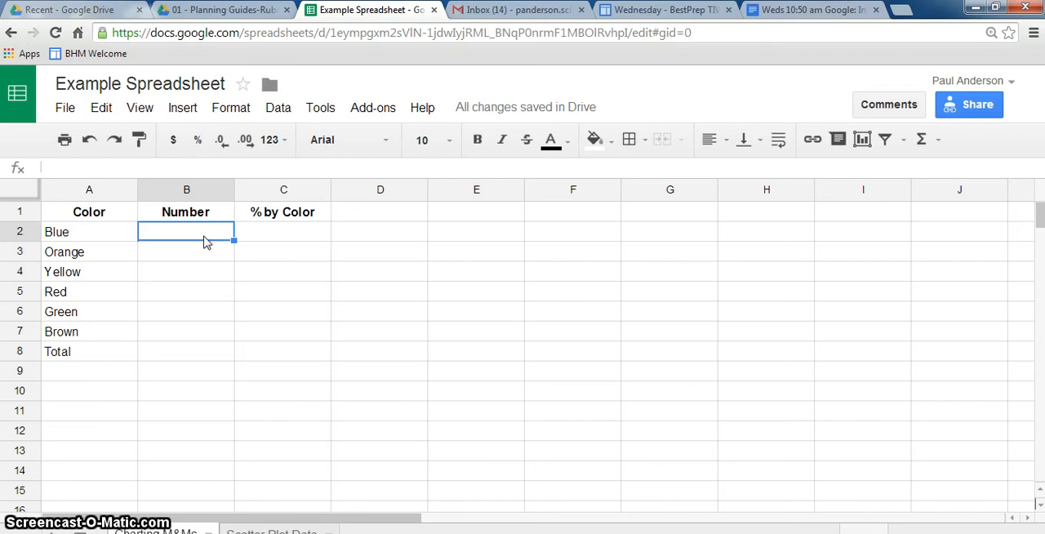
type("5")
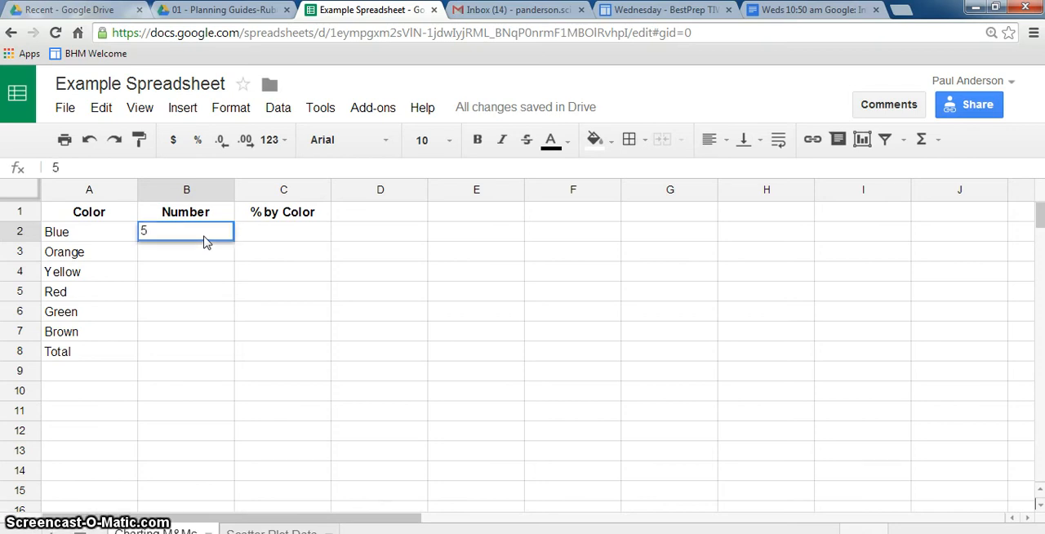
key("Return")
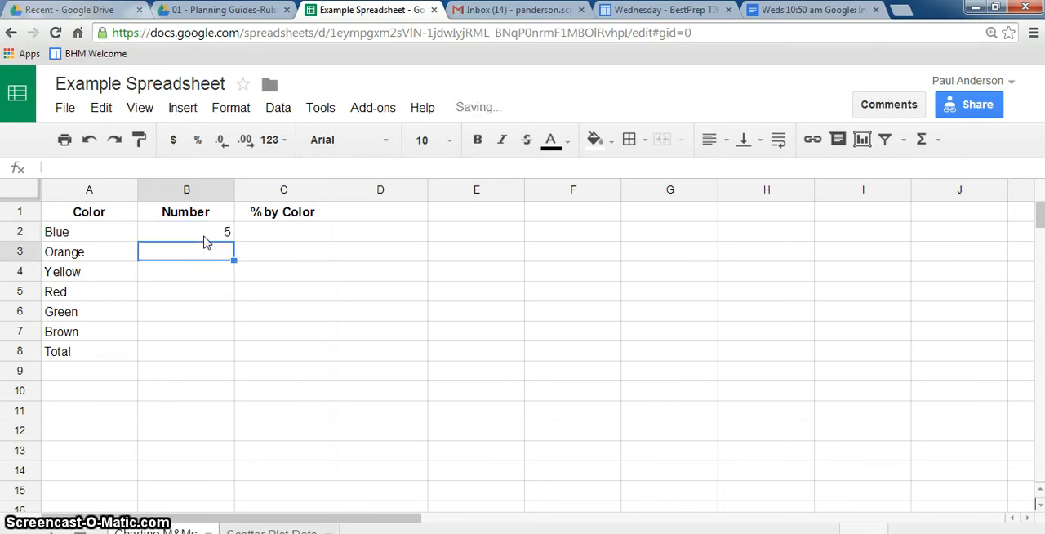
type("8")
key("Return")
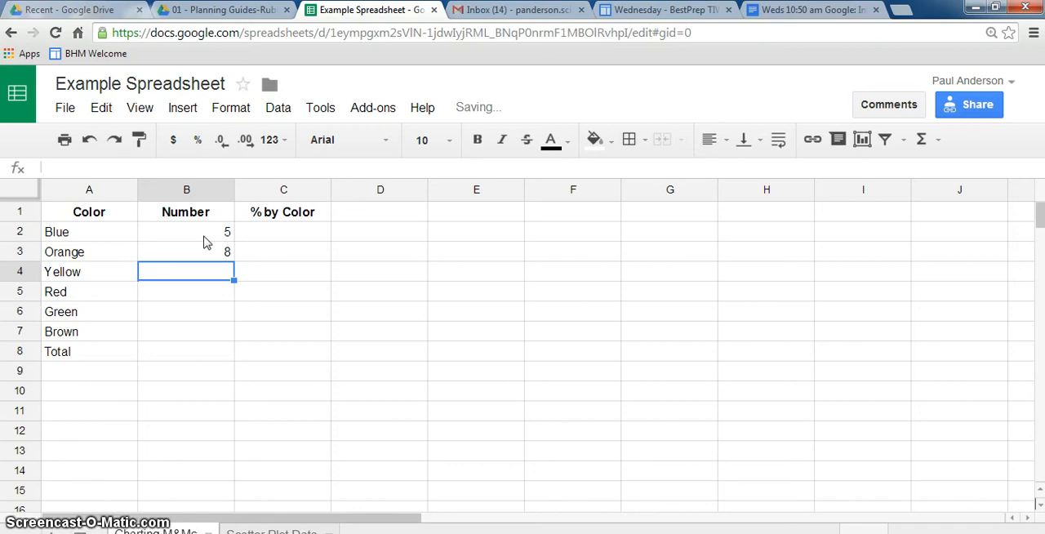
type("6")
key("Return")
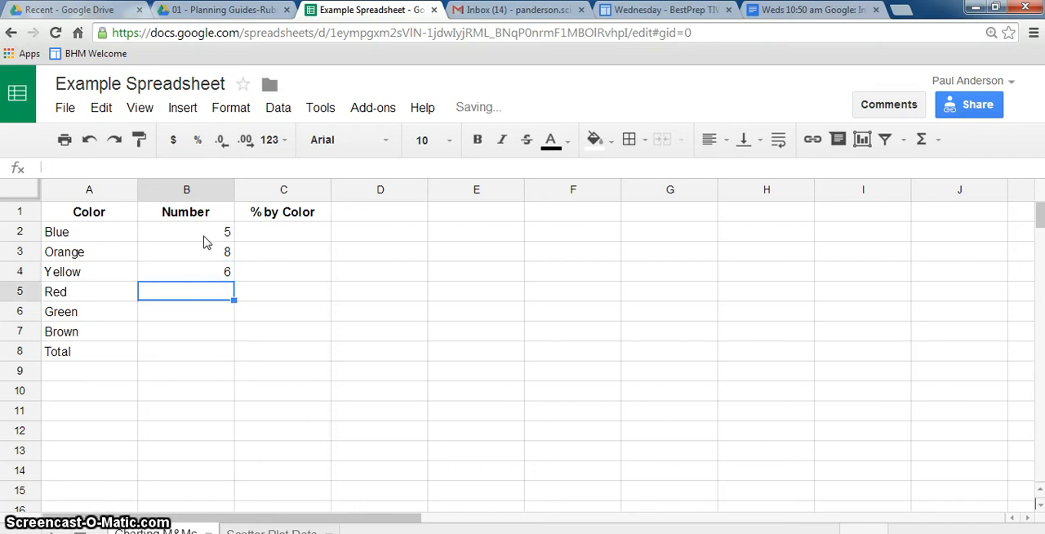
type("5")
key("Return")
type("7")
key("Return")
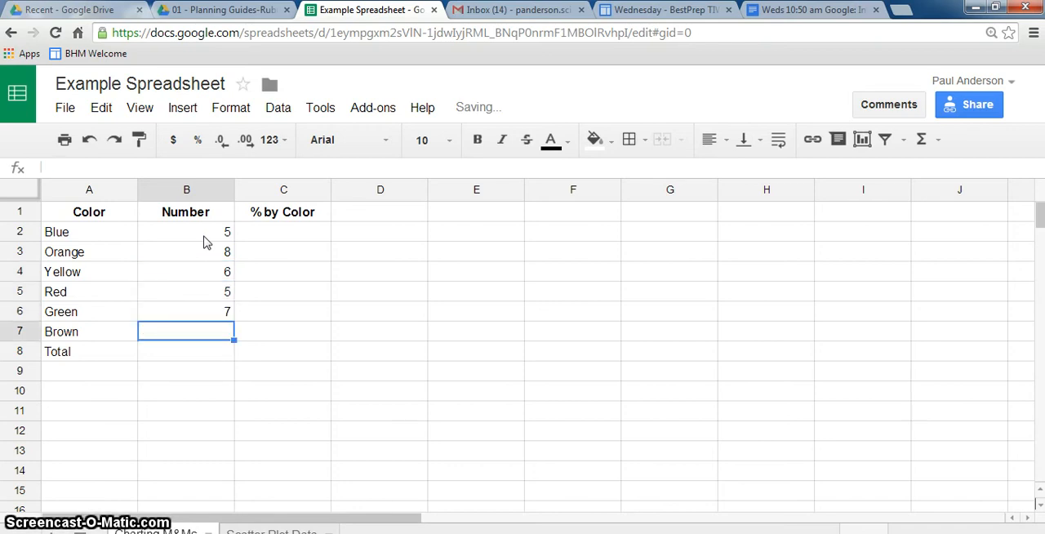
type("6")
key("Return")
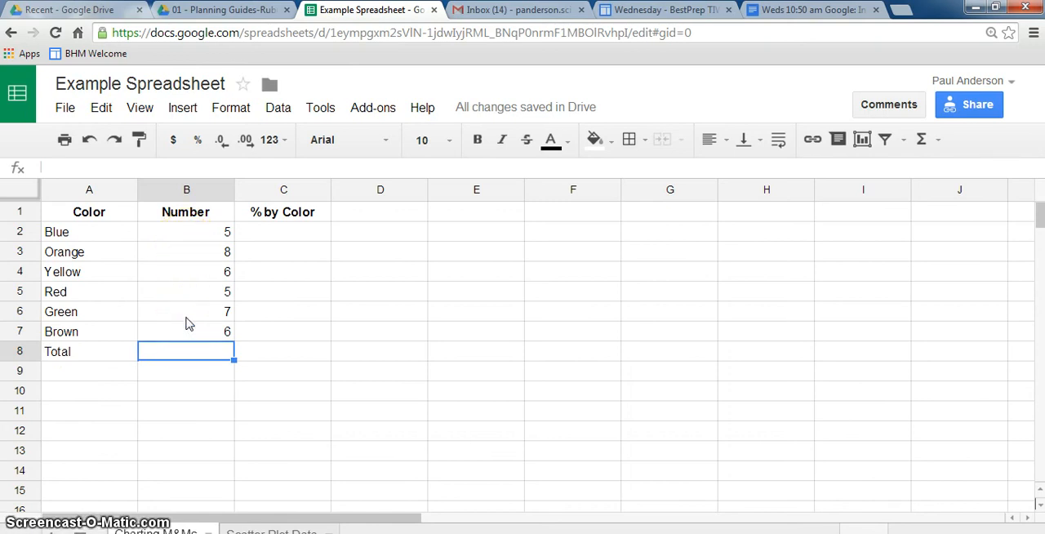
Step: Calculate the Total in B8 with the SUM function over the range B2:B7
type("=")
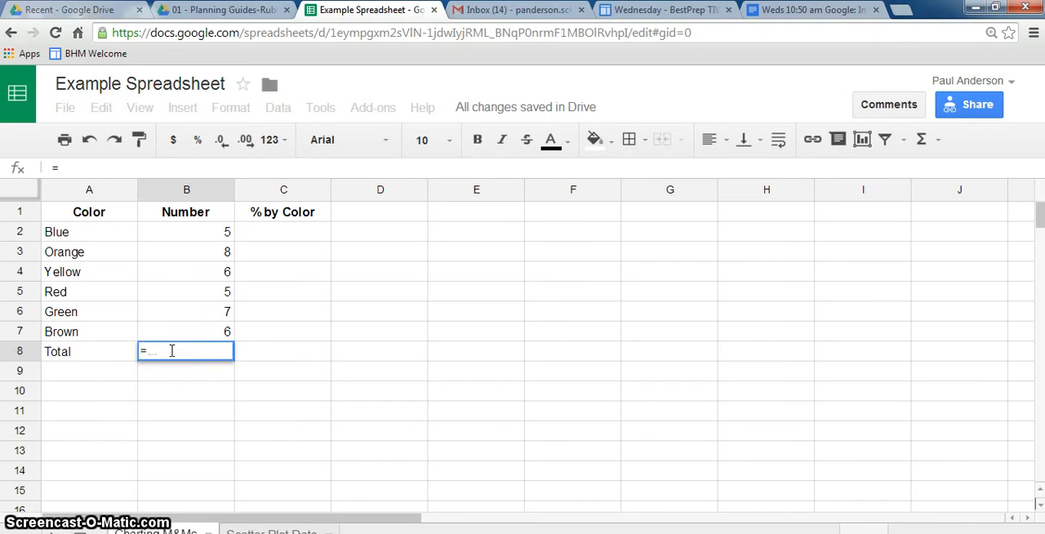
type("sum")
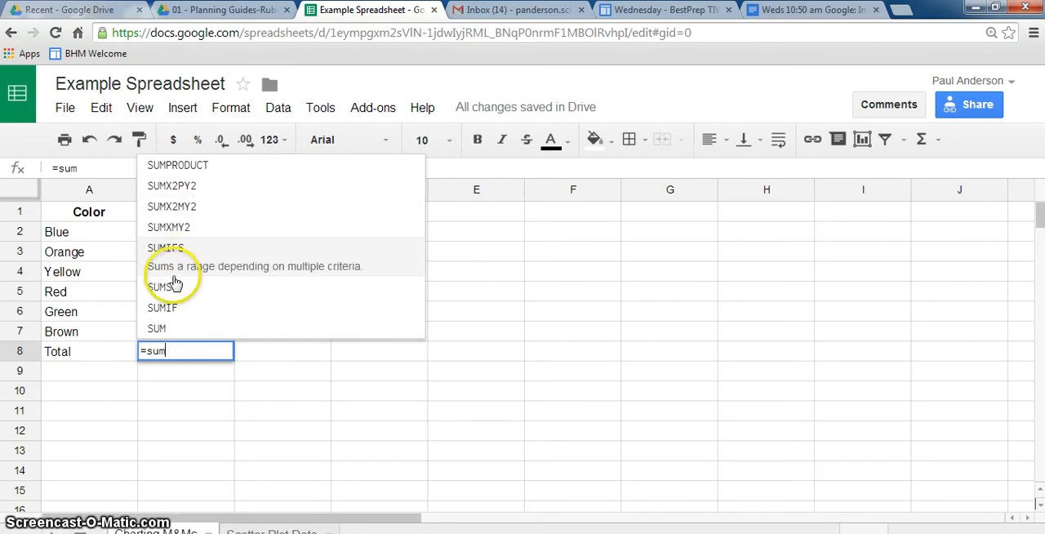
left_click(168, 323)
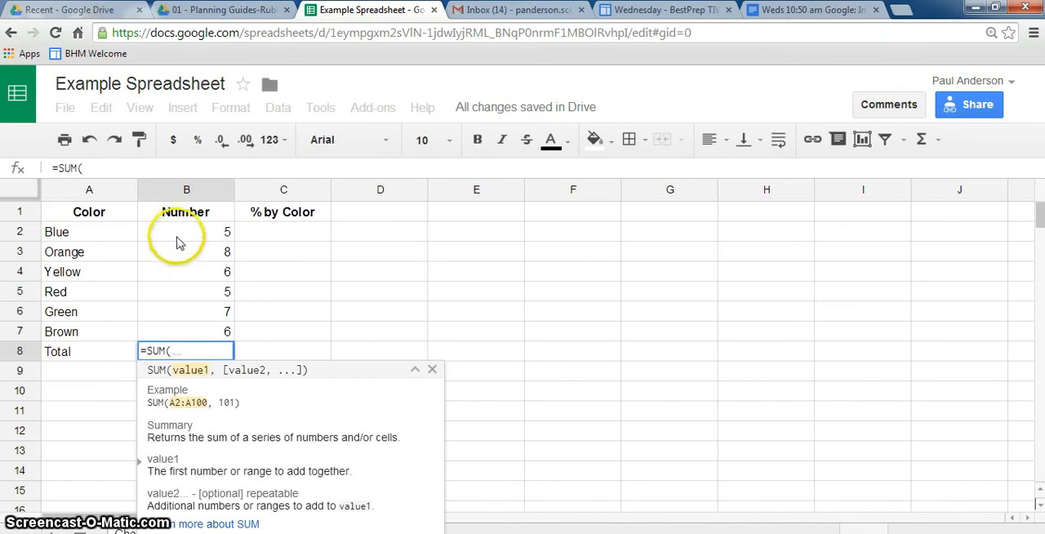
left_click_drag(181, 237, 188, 331)
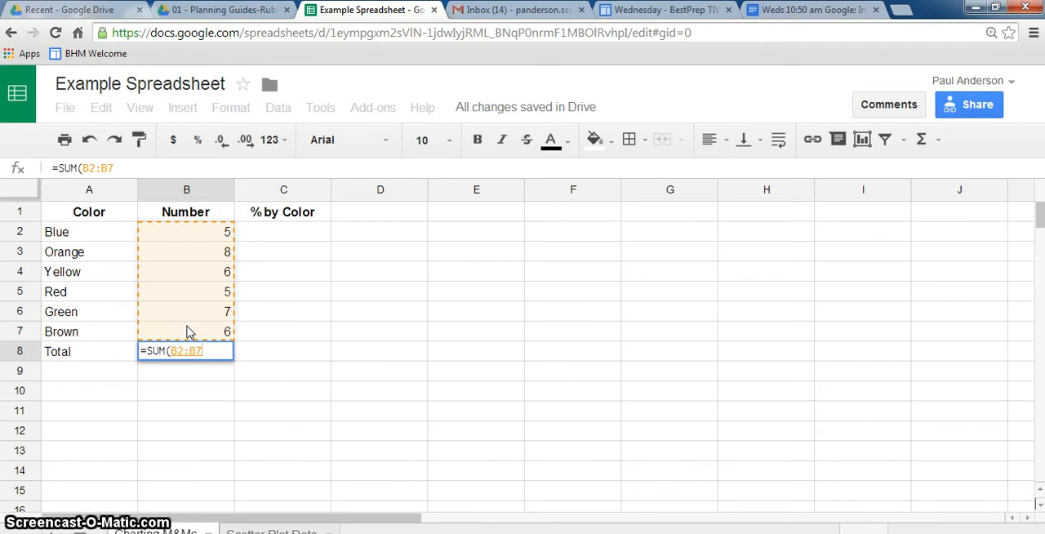
key("Return")
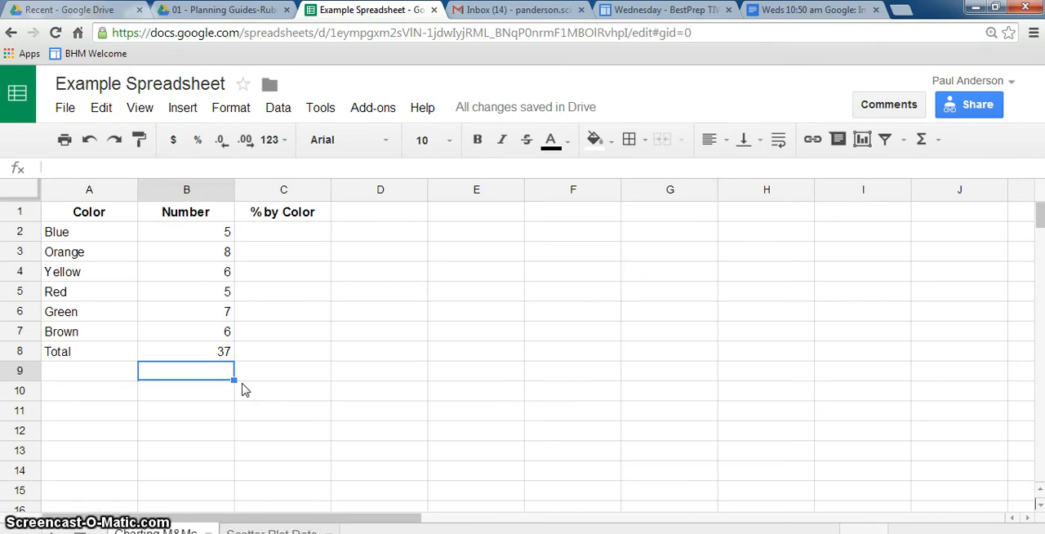
Step: Write a formula in C2 that divides Blue's number in B2 by the total in B8
left_click(292, 240)
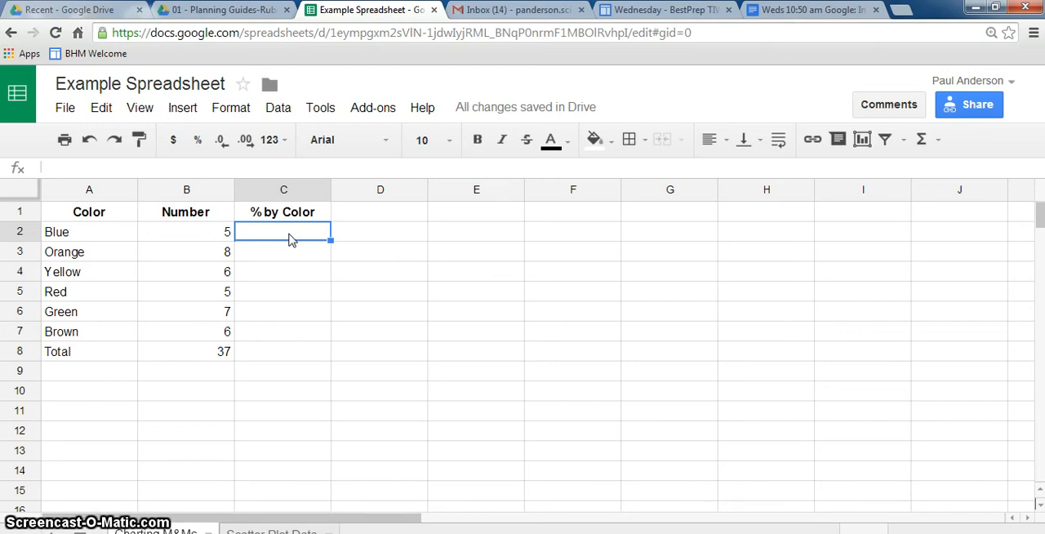
type("=")
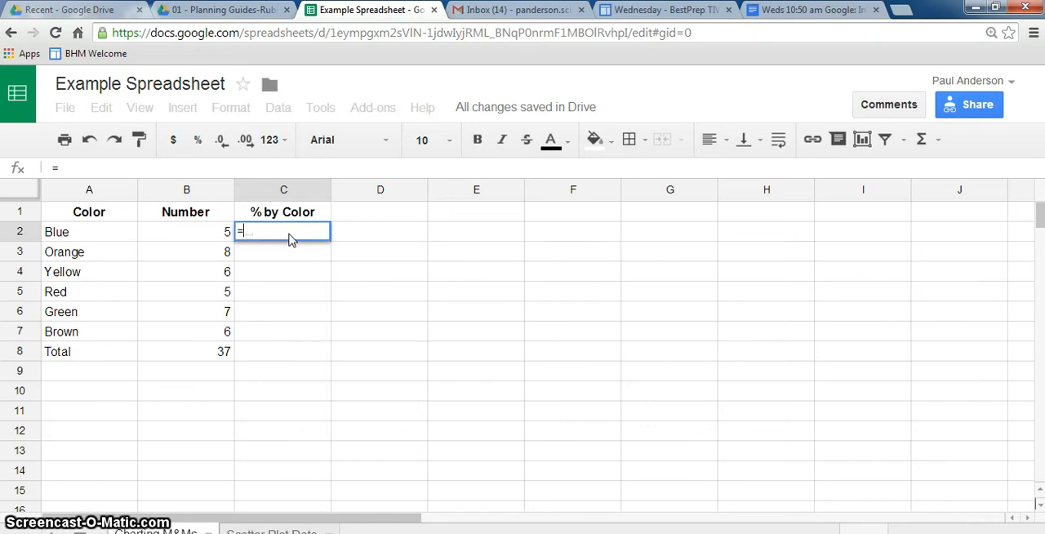
left_click(206, 237)
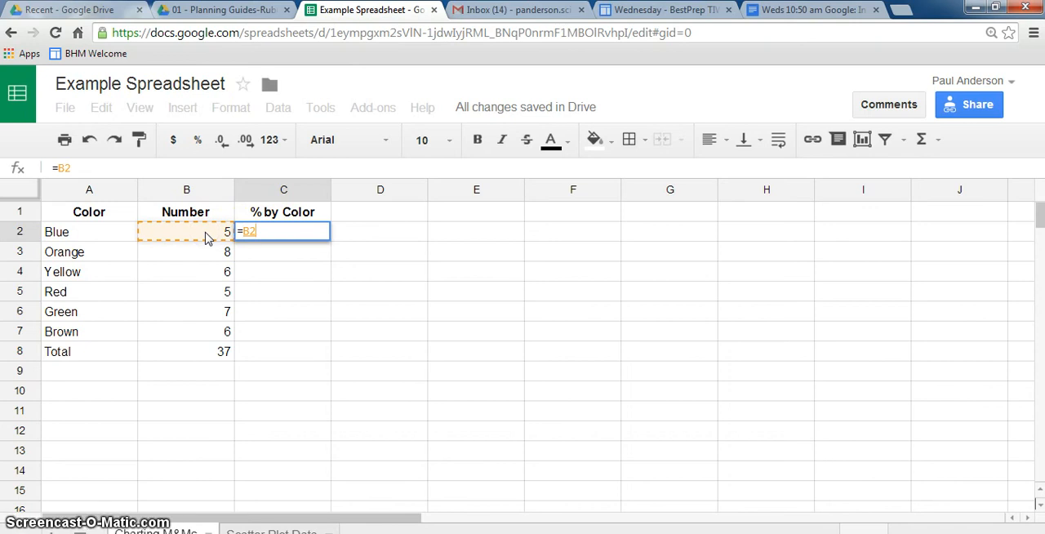
type("/")
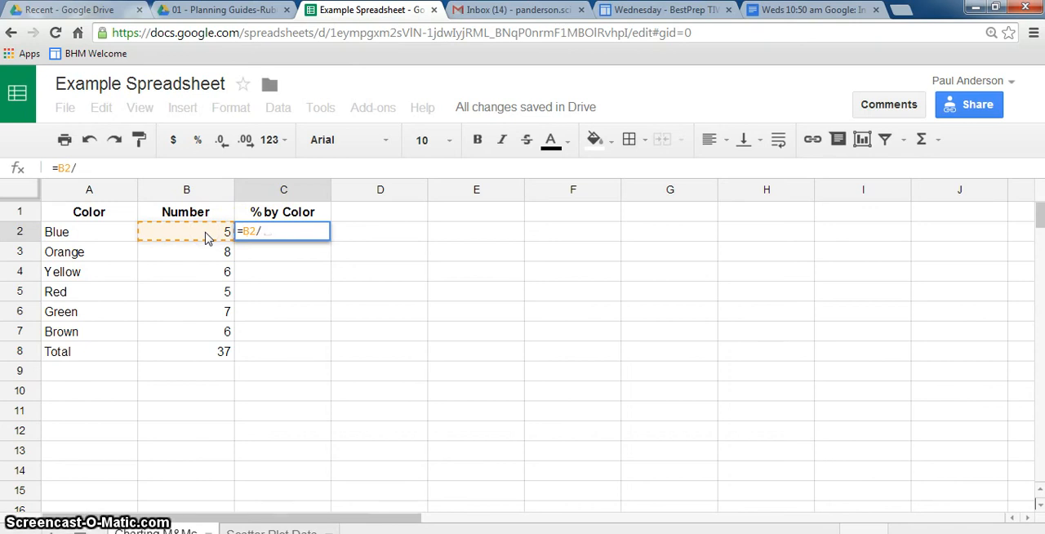
left_click(198, 354)
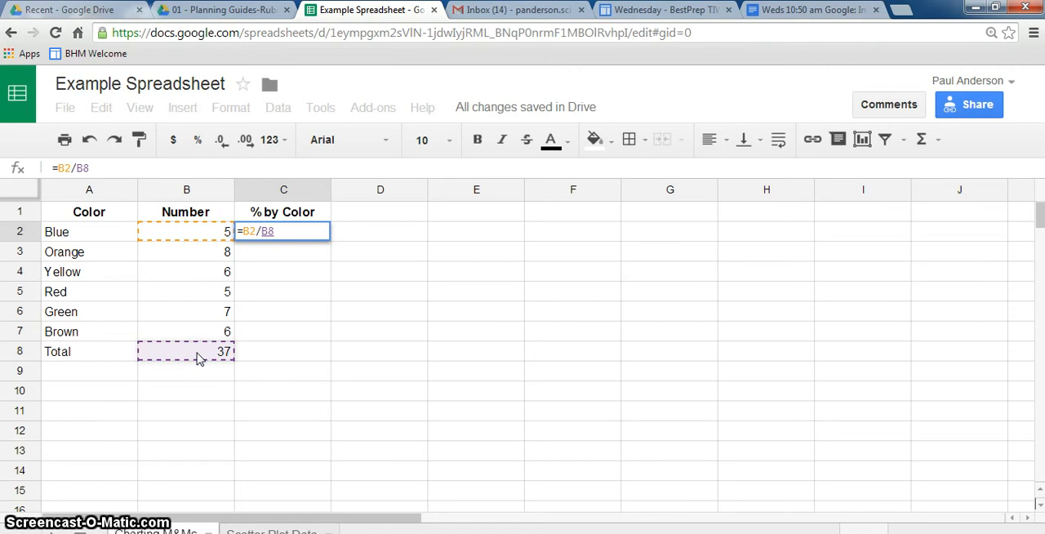
Step: Make the reference to the total absolute so the C2 formula reads =B2/$B$8, and enter it
left_click(263, 235)
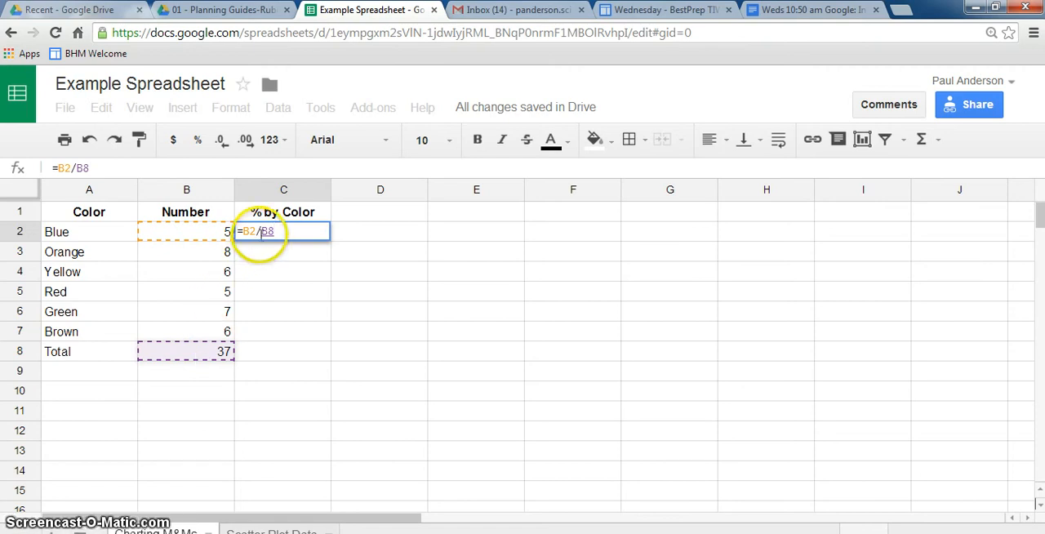
left_click(82, 169)
left_click(77, 169)
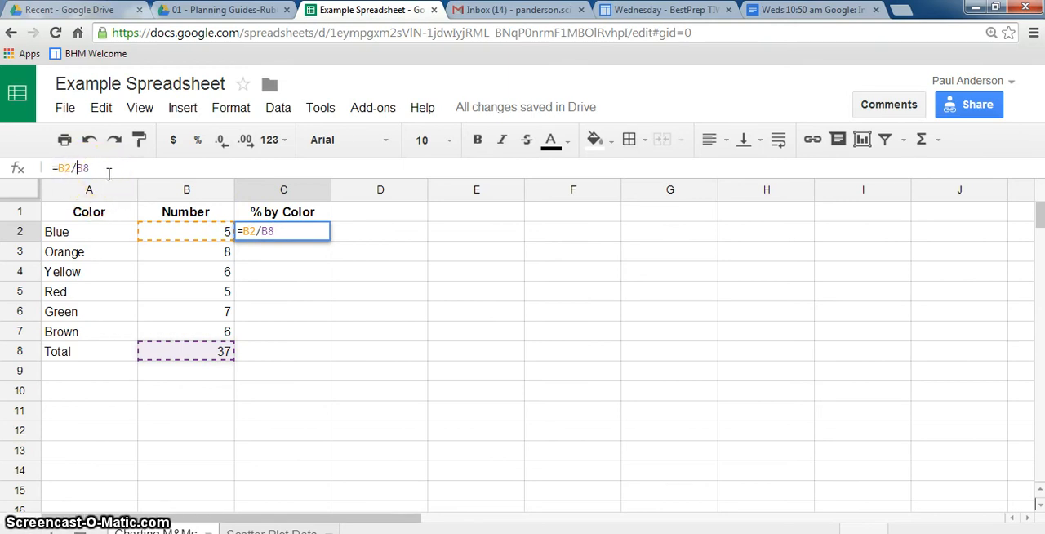
type("$")
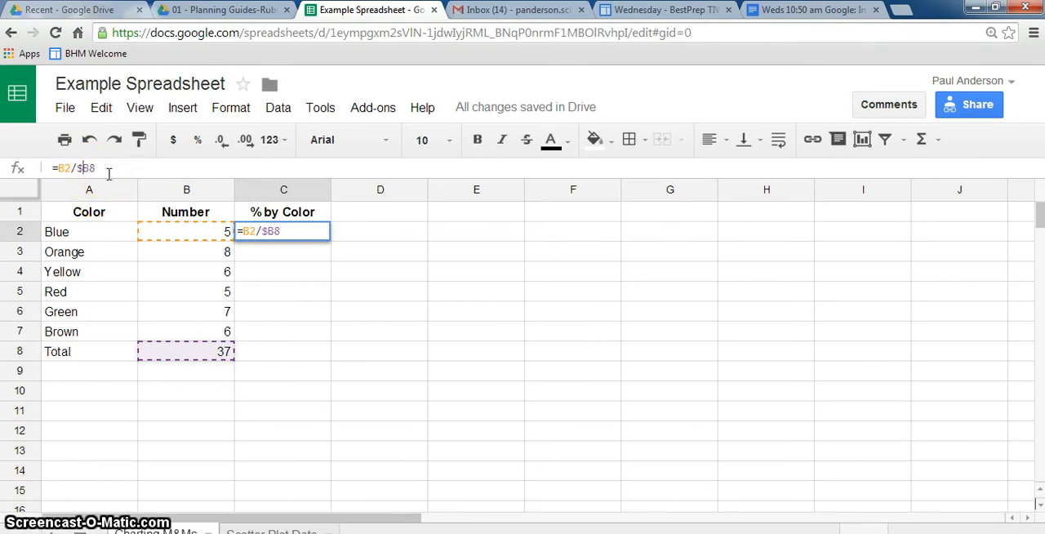
left_click(87, 170)
type("$")
key("Return")
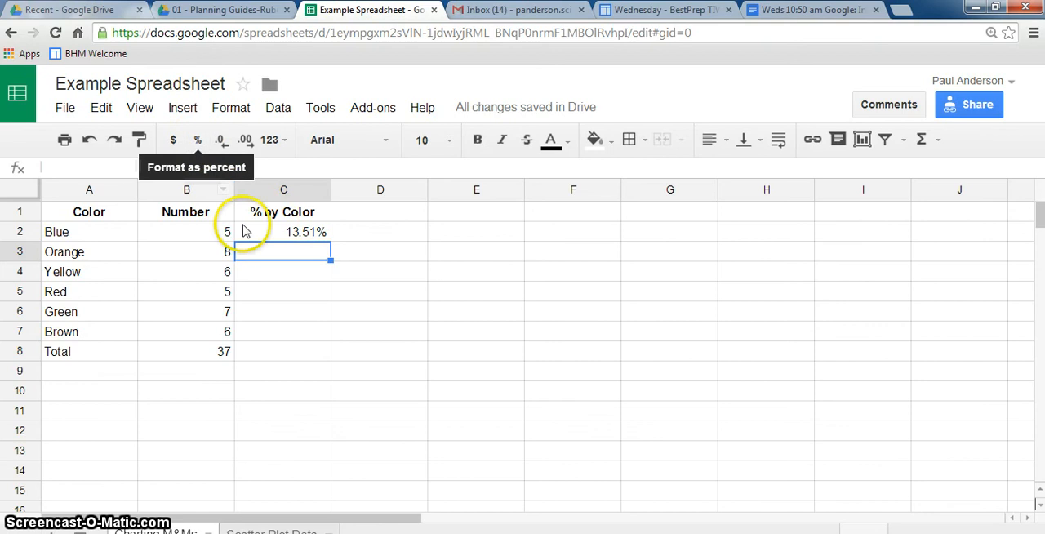
Step: Fill the percentage formula from C2 down the % by Color column through the Total row, C8
left_click(302, 237)
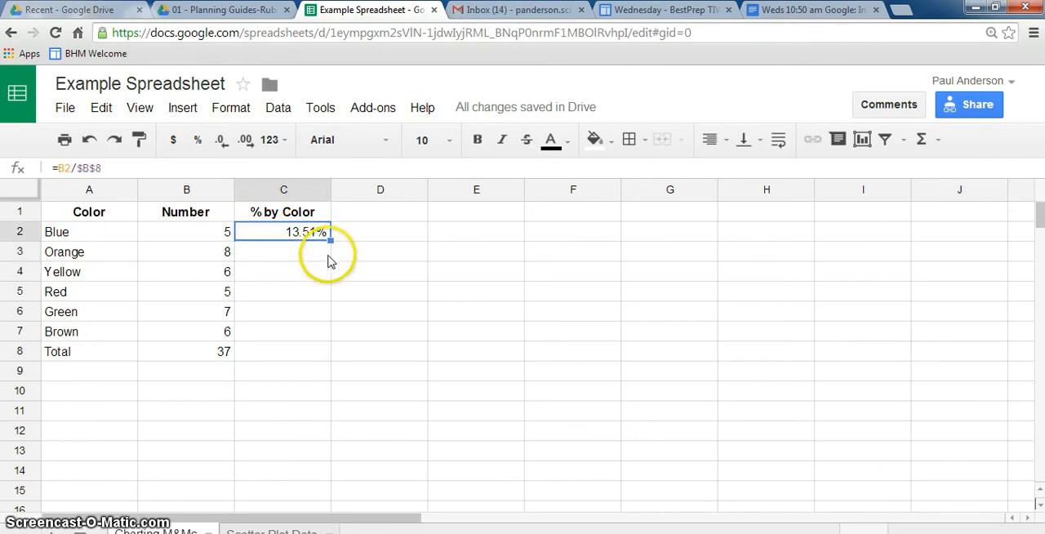
left_click_drag(334, 240, 331, 351)
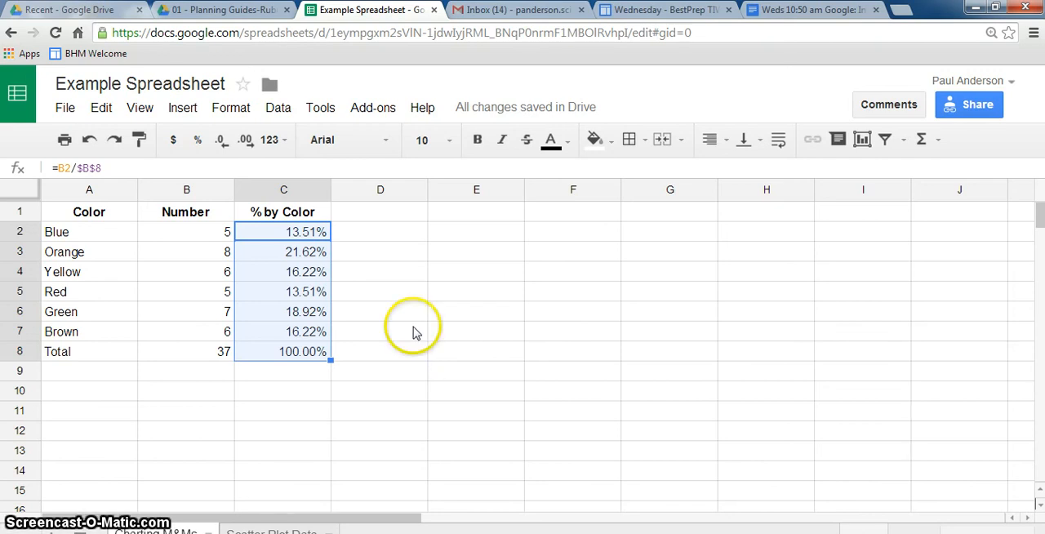
left_click(411, 273)
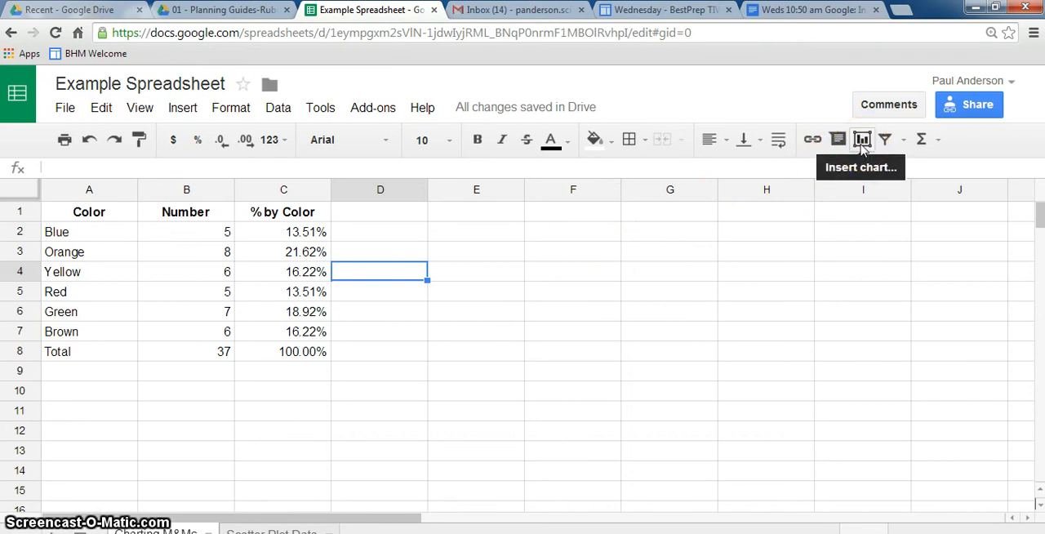
Step: Set up a new column chart using the Color and Number data in 'Charting M&Ms'!A1:B7, leaving out the Total row
left_click(183, 108)
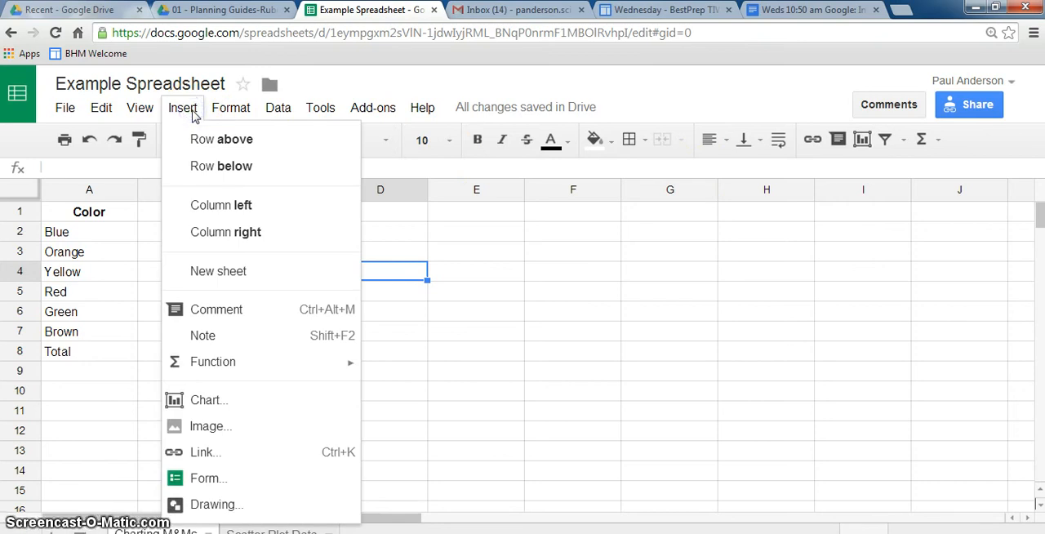
left_click(207, 399)
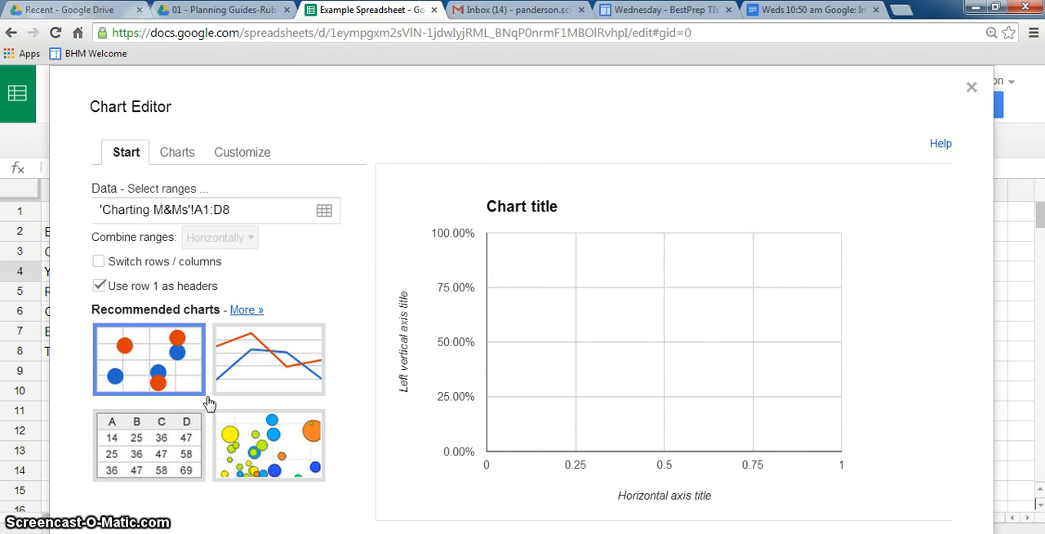
left_click(324, 213)
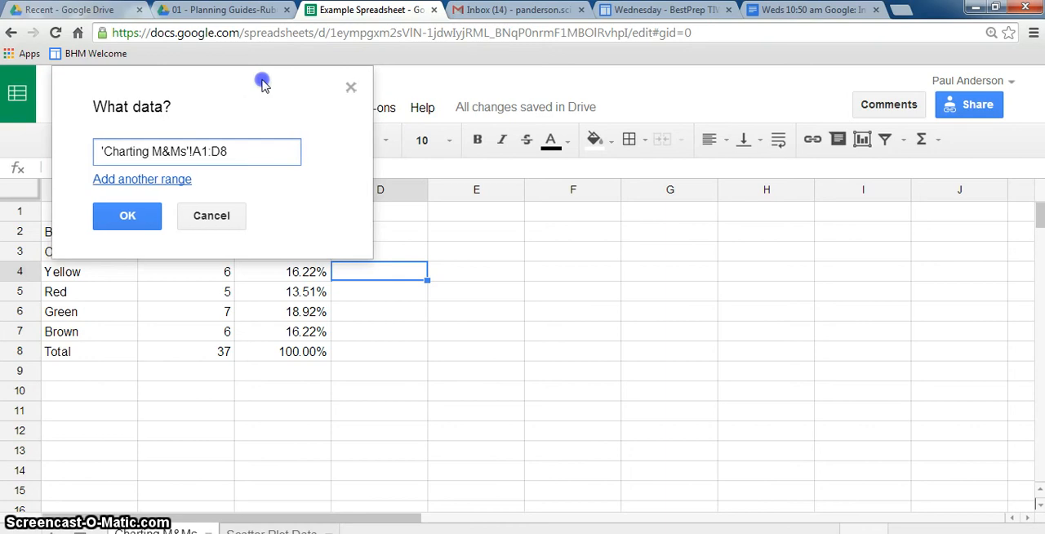
left_click_drag(263, 77, 653, 109)
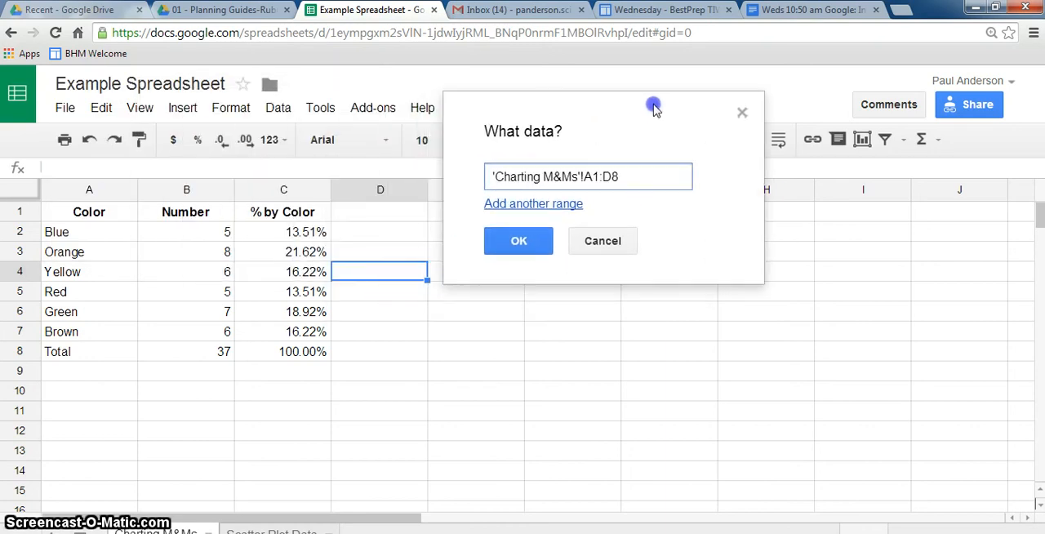
left_click(112, 222)
left_click_drag(128, 214, 196, 338)
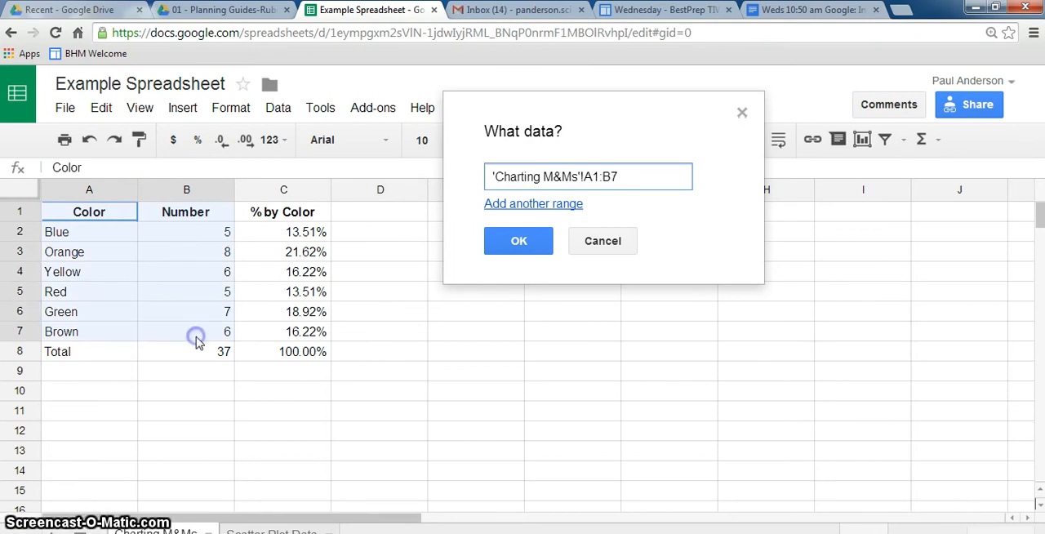
left_click_drag(196, 338, 197, 342)
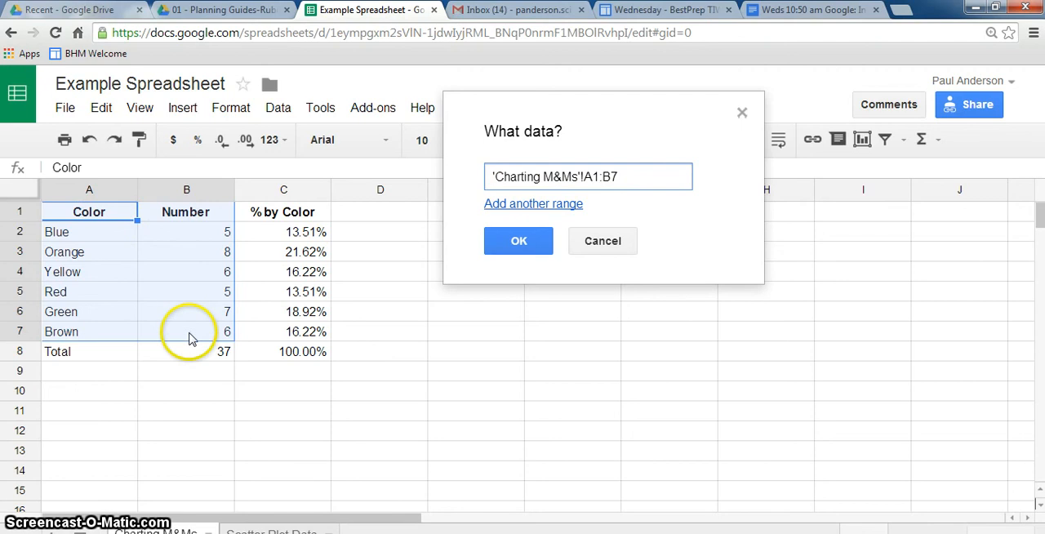
left_click(520, 242)
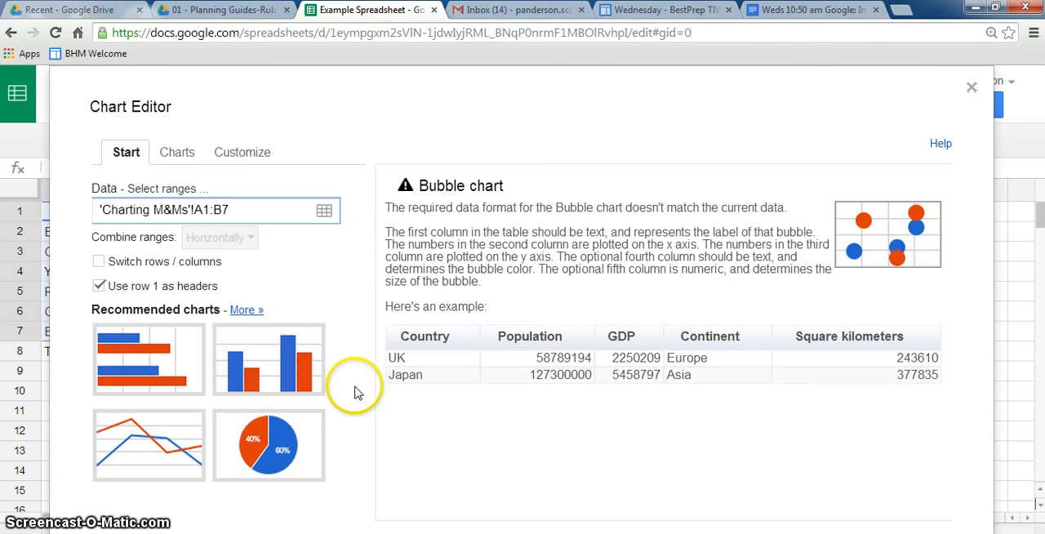
left_click(278, 367)
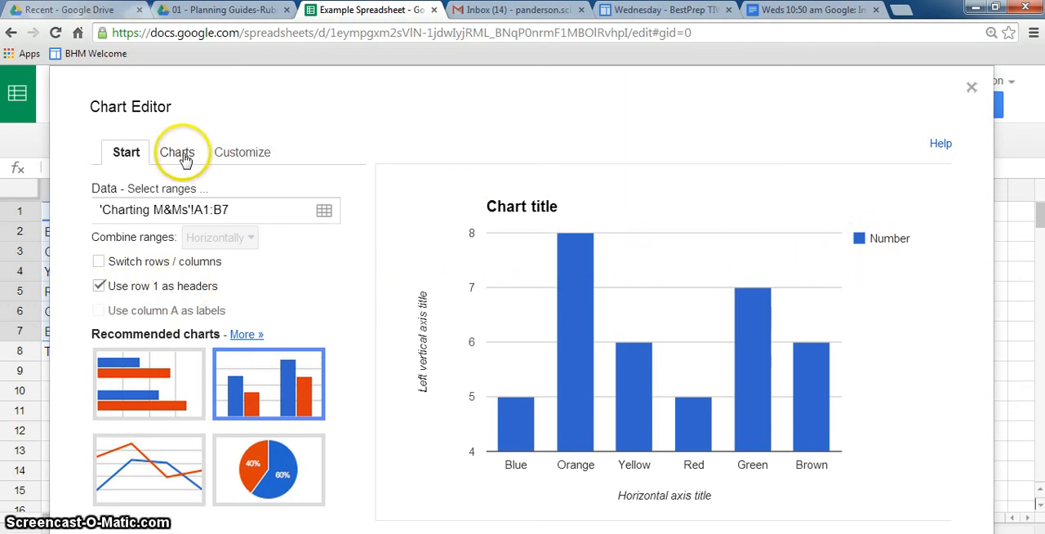
Step: Title the column chart "Number of M&Ms by Color" and set its legend to None
left_click(229, 155)
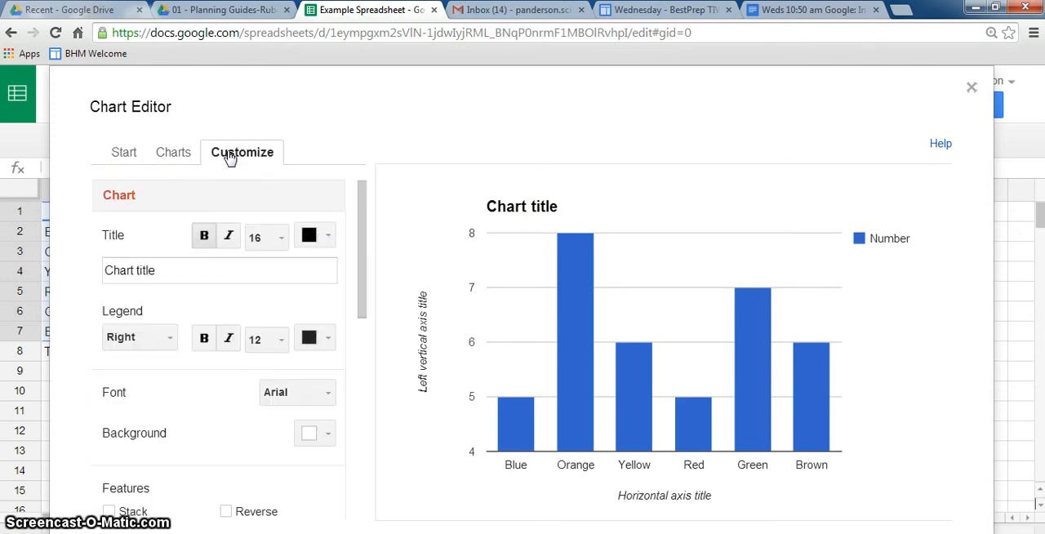
left_click(158, 268)
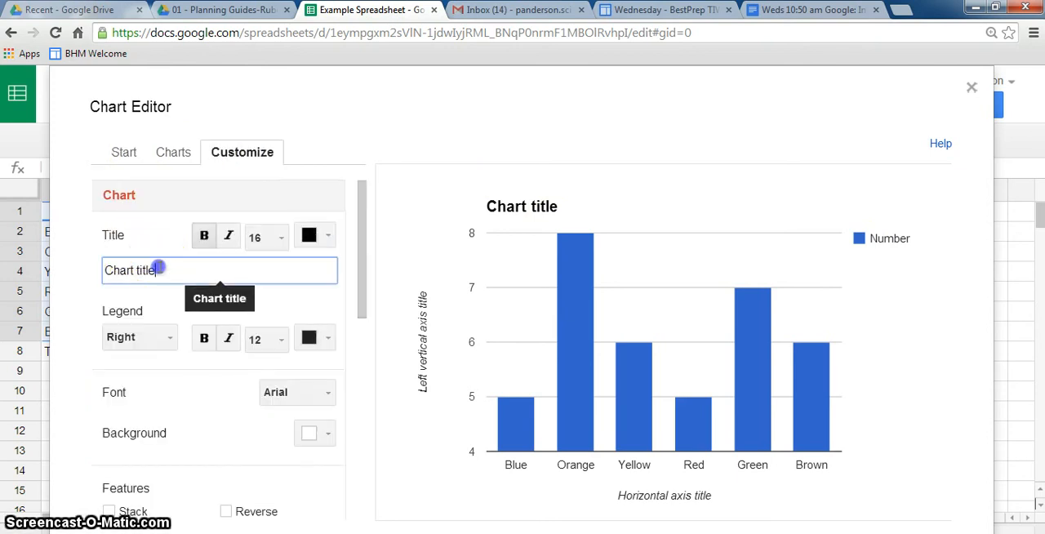
left_click_drag(157, 268, 87, 264)
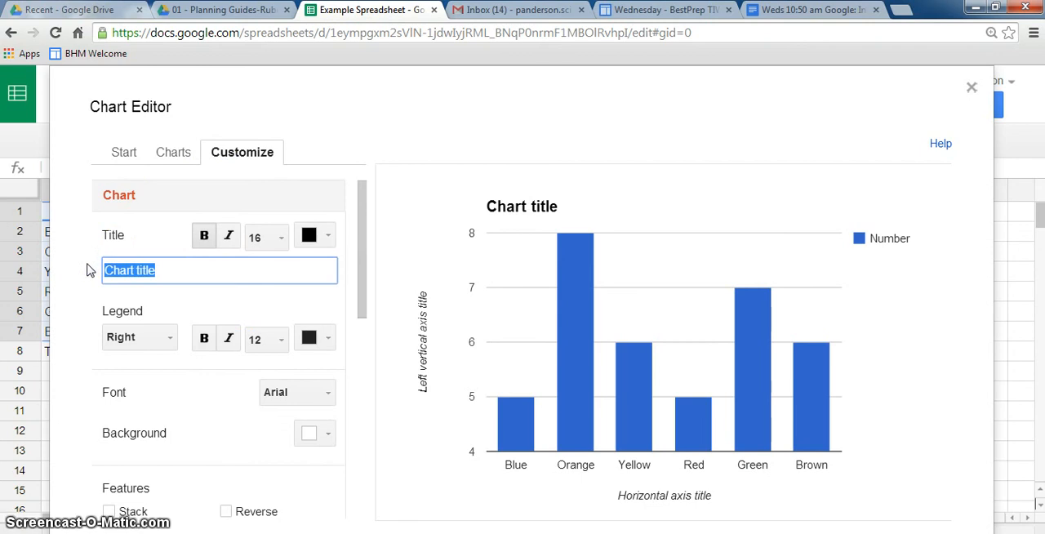
type("Number of M")
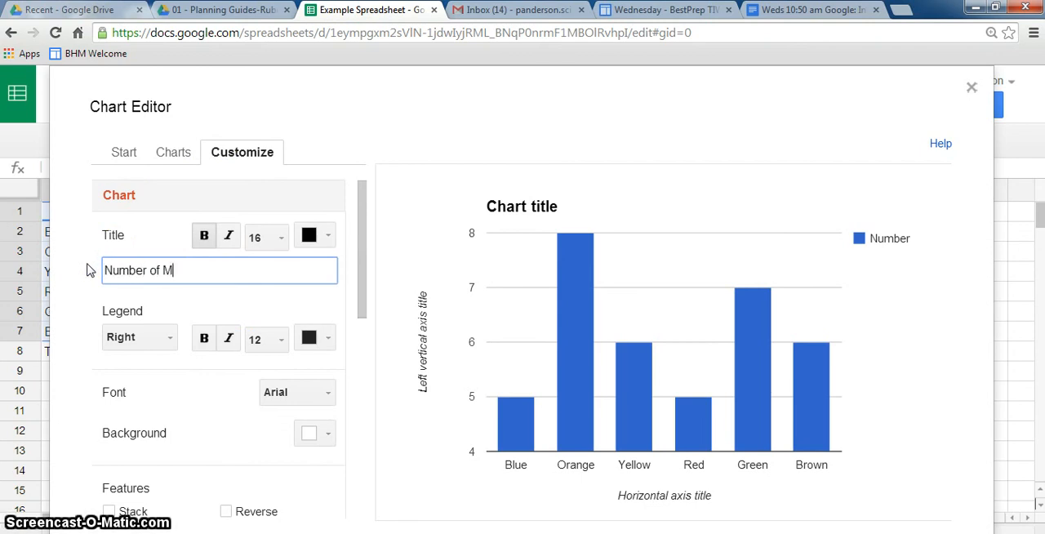
type("&Ms by Color")
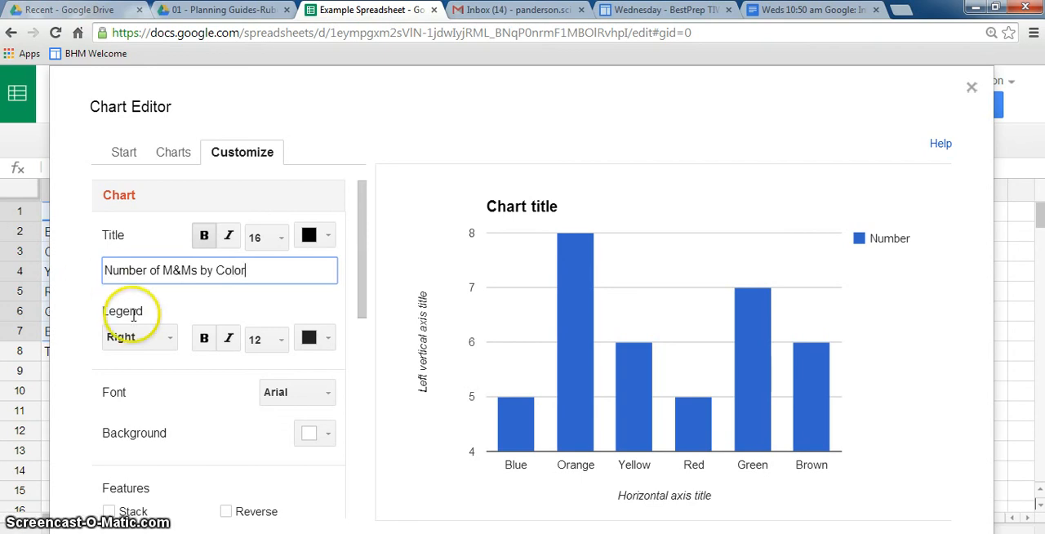
left_click(168, 341)
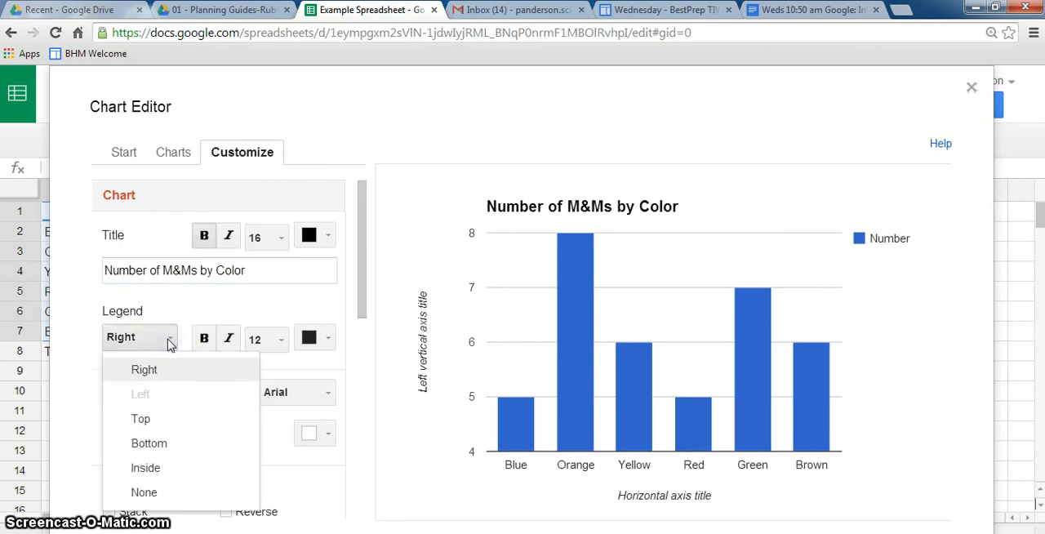
left_click(145, 493)
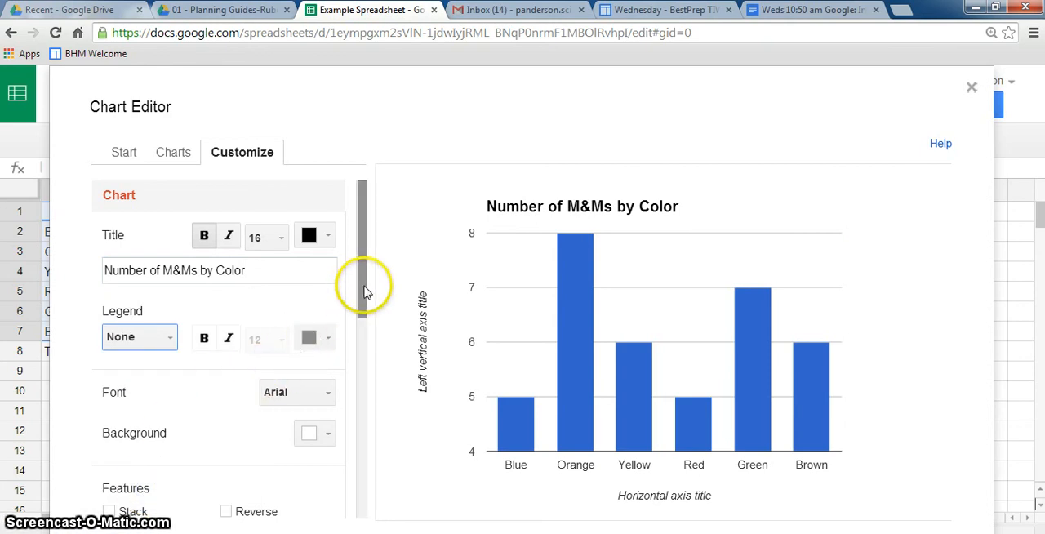
Step: Set the chart's horizontal axis title to "Plain M&Ms"
left_click_drag(366, 291, 381, 401)
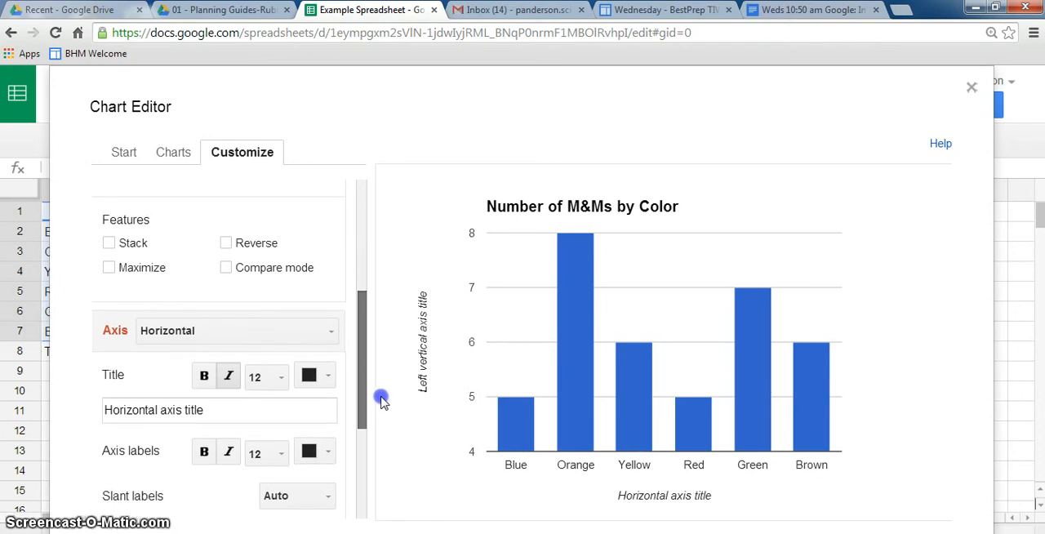
left_click_drag(383, 405, 389, 417)
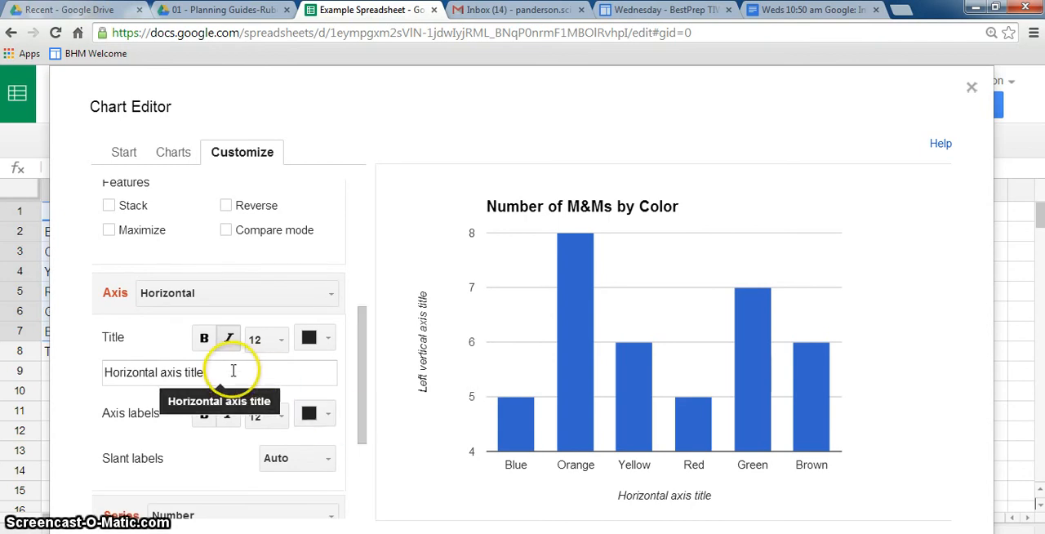
left_click_drag(233, 372, 93, 373)
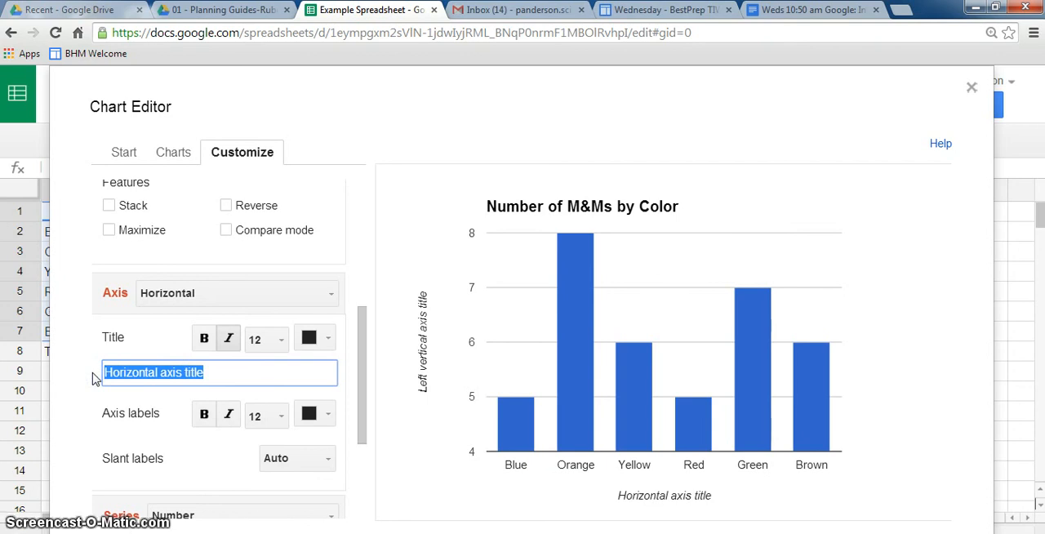
type("Plain M&Ms")
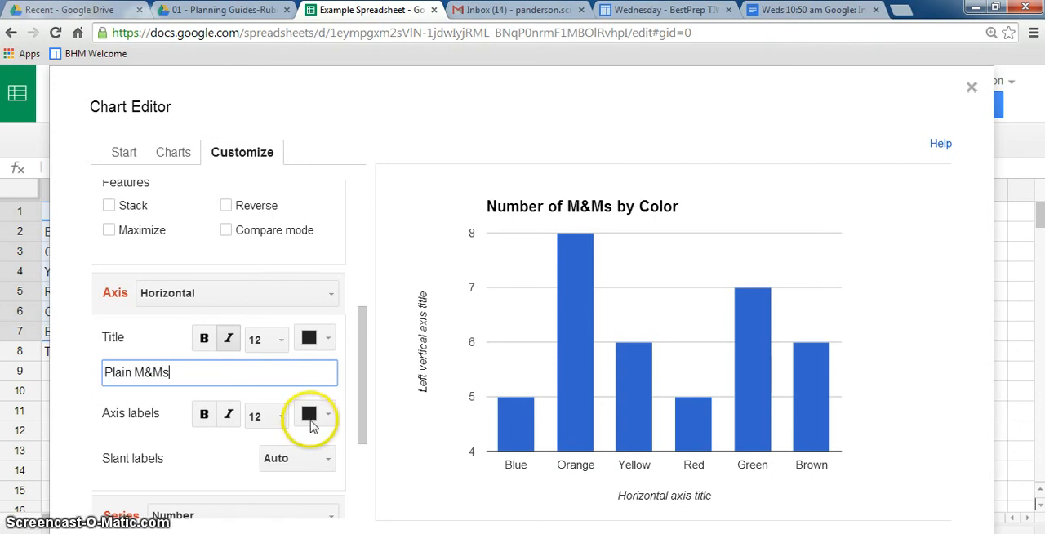
Step: Set the chart's left vertical axis title to "Number"
mouse_move(365, 396)
left_mouse_down()
mouse_move(362, 420)
mouse_move(362, 398)
left_mouse_up()
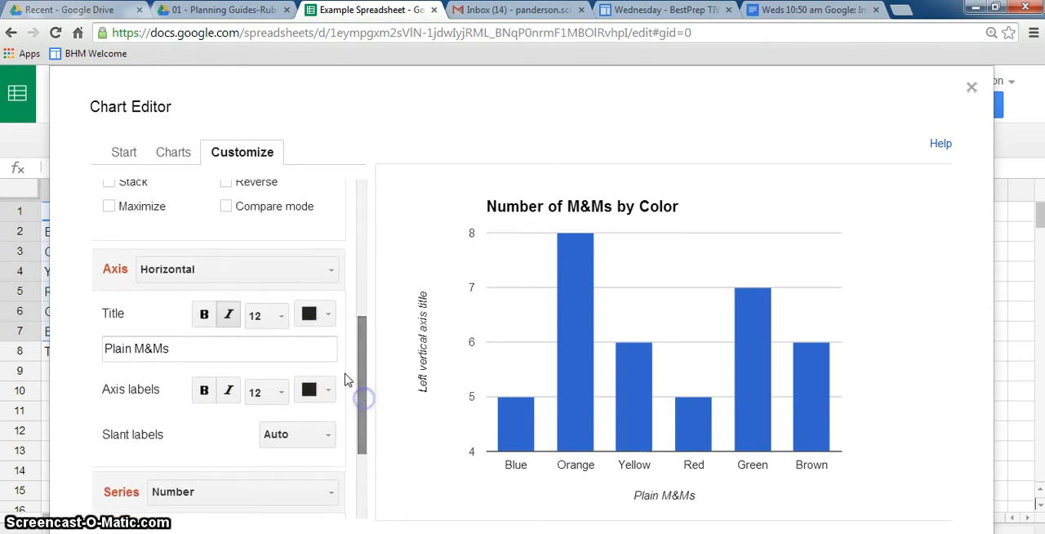
left_click(329, 271)
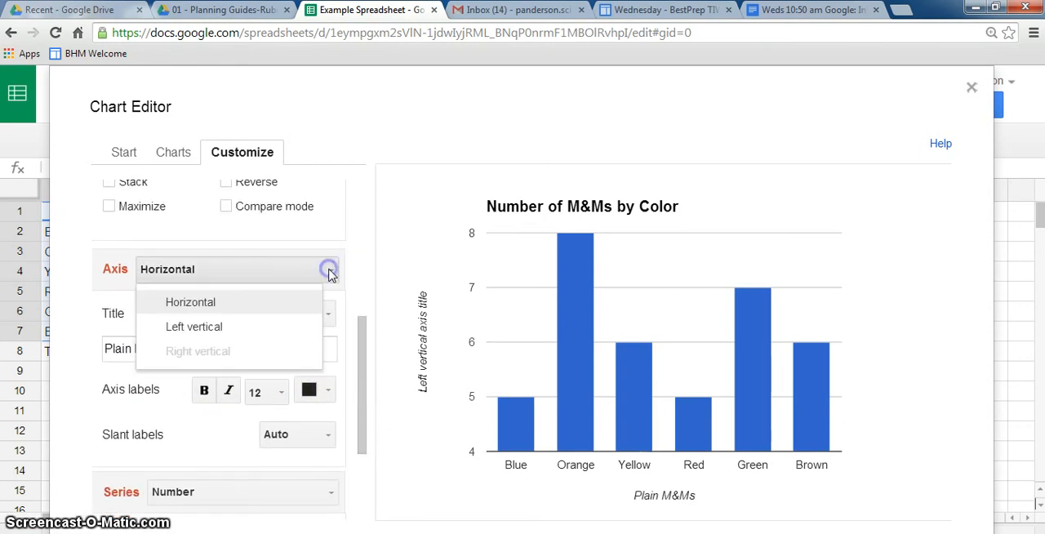
left_click(261, 328)
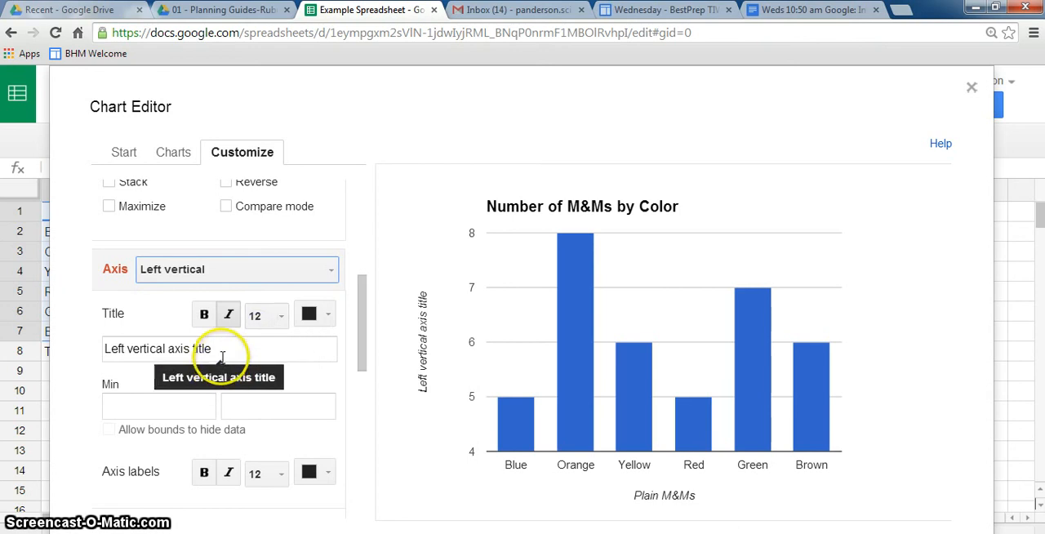
left_click_drag(280, 349, 83, 342)
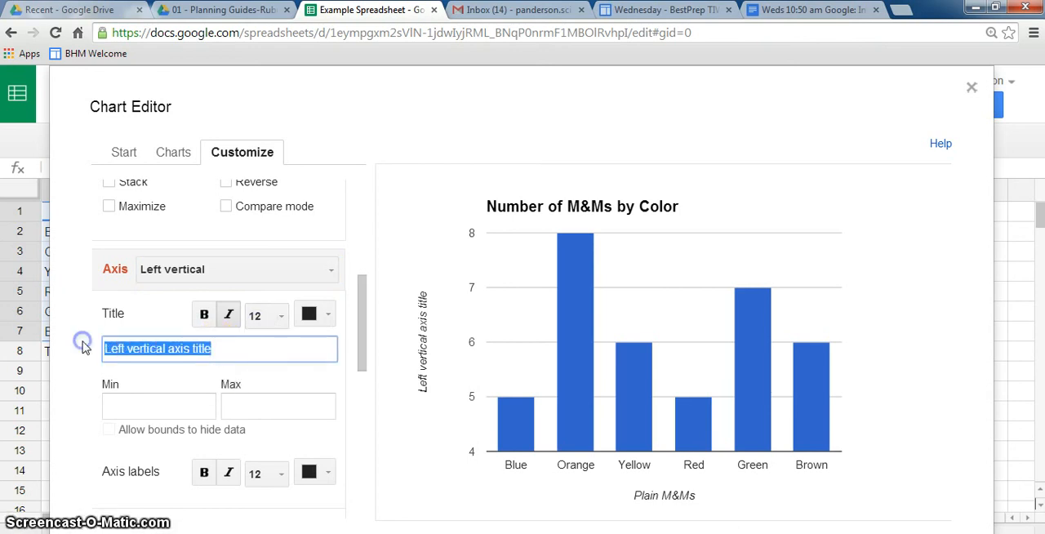
type("Number")
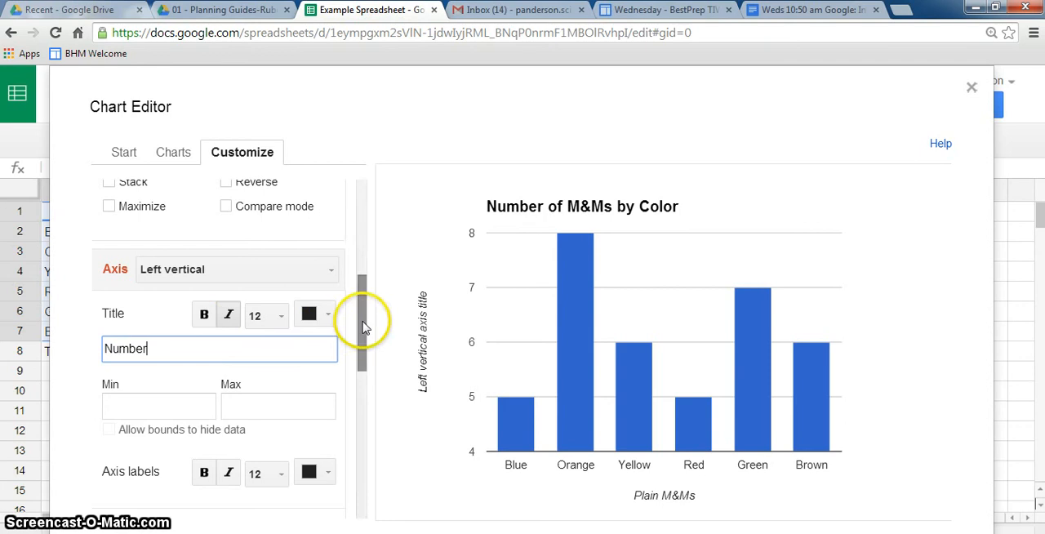
Step: Insert the customized column chart into the spreadsheet and move it to its own sheet
left_click_drag(362, 323, 383, 499)
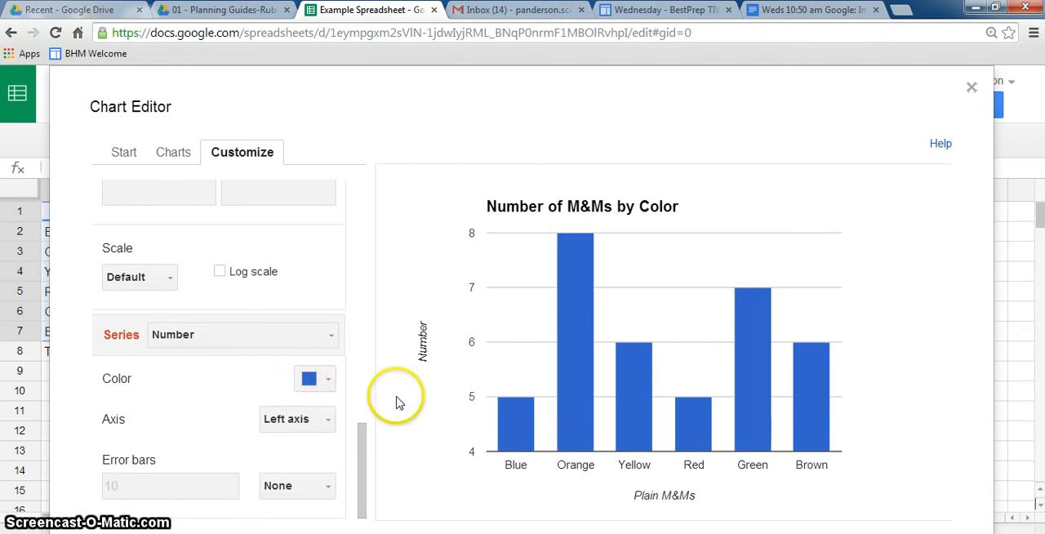
mouse_move(572, 429)
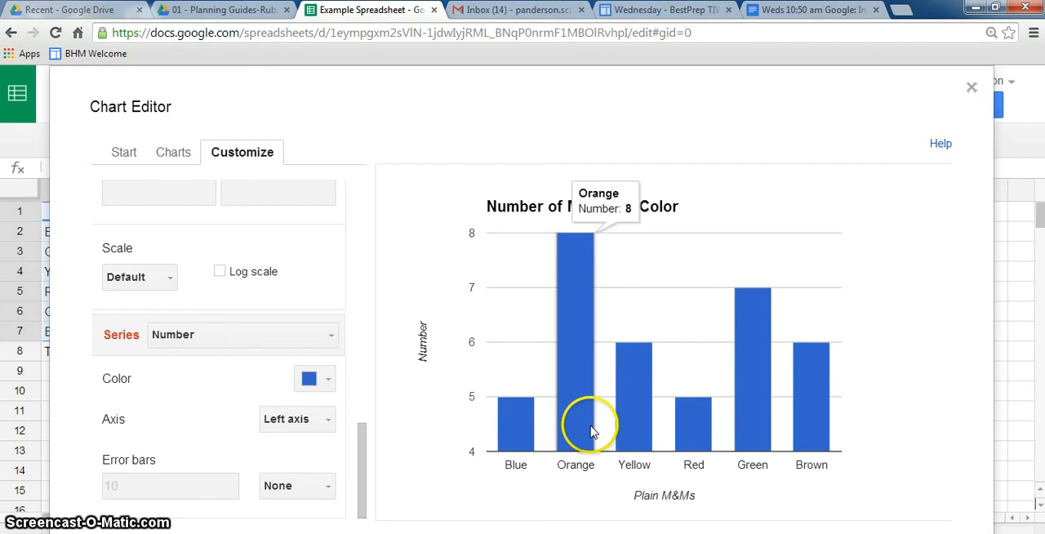
mouse_move(754, 429)
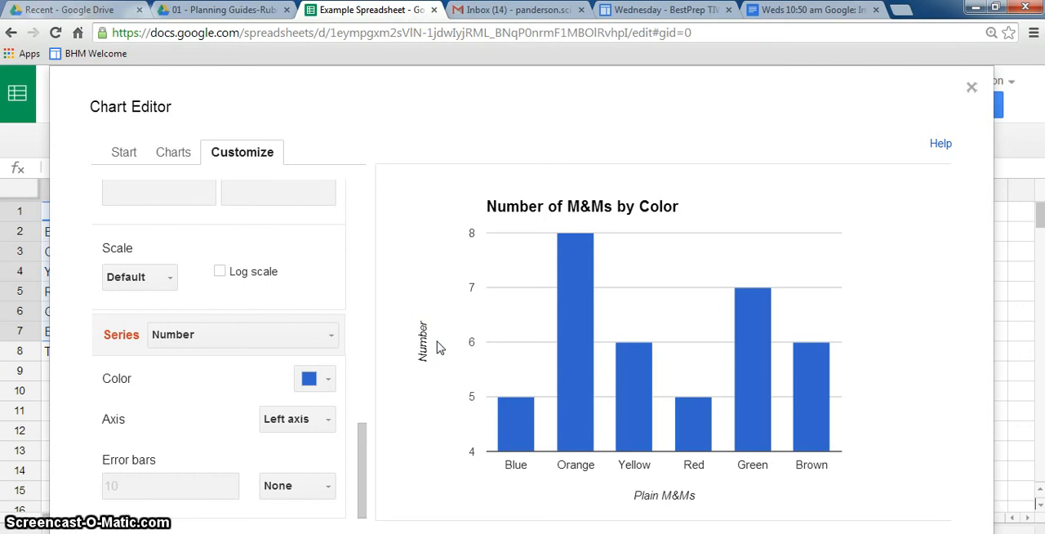
key("ctrl+minus")
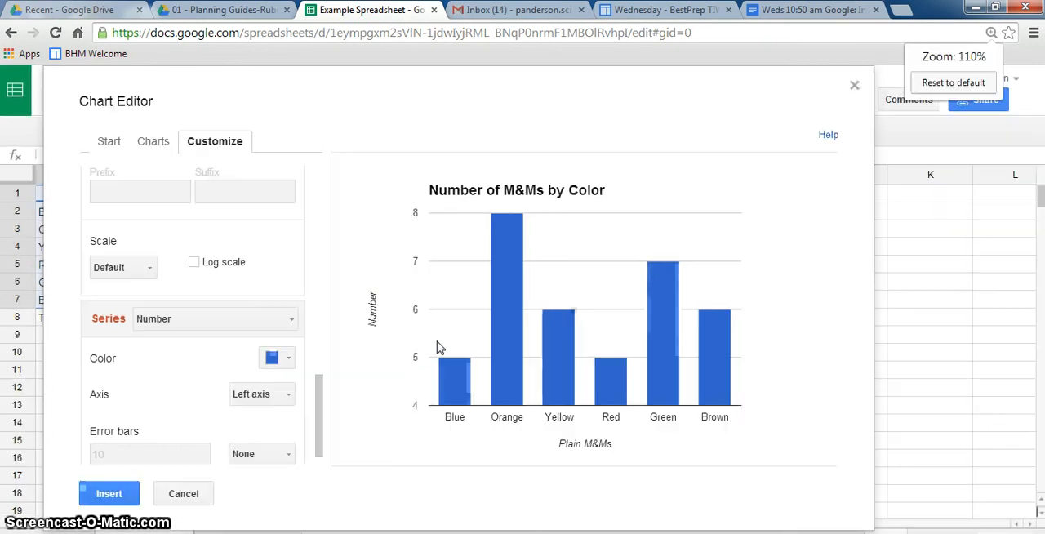
left_click(108, 494)
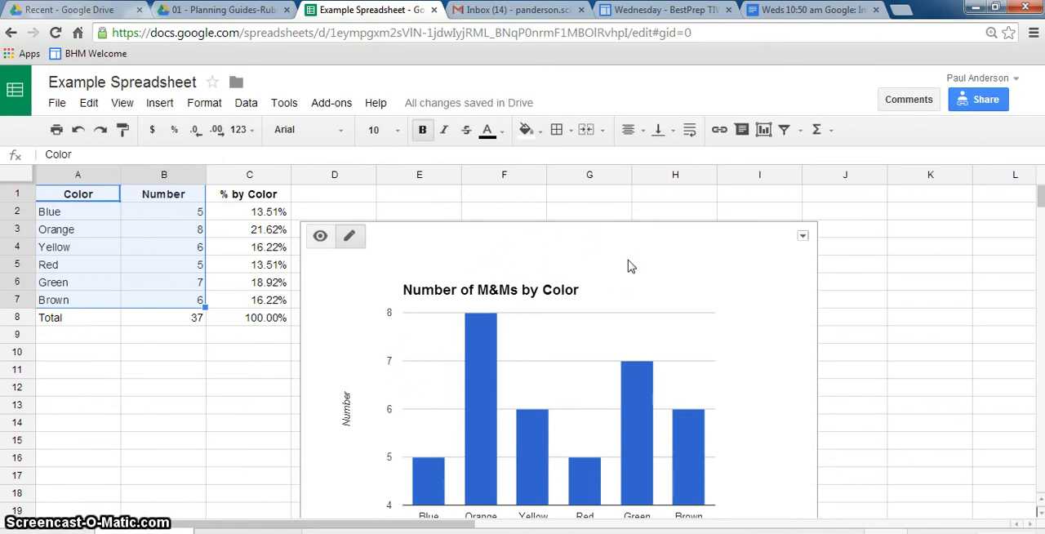
left_click(803, 236)
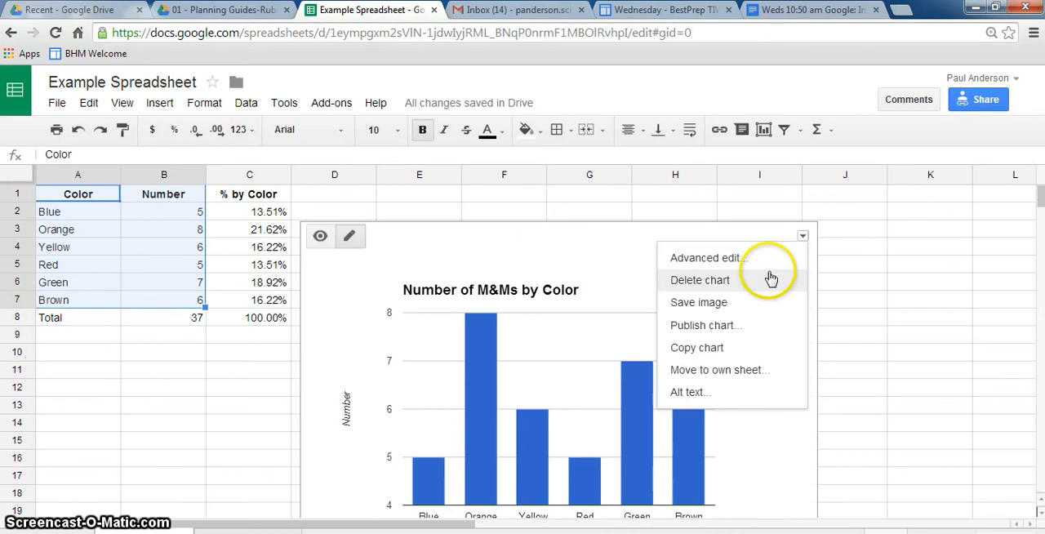
left_click(719, 373)
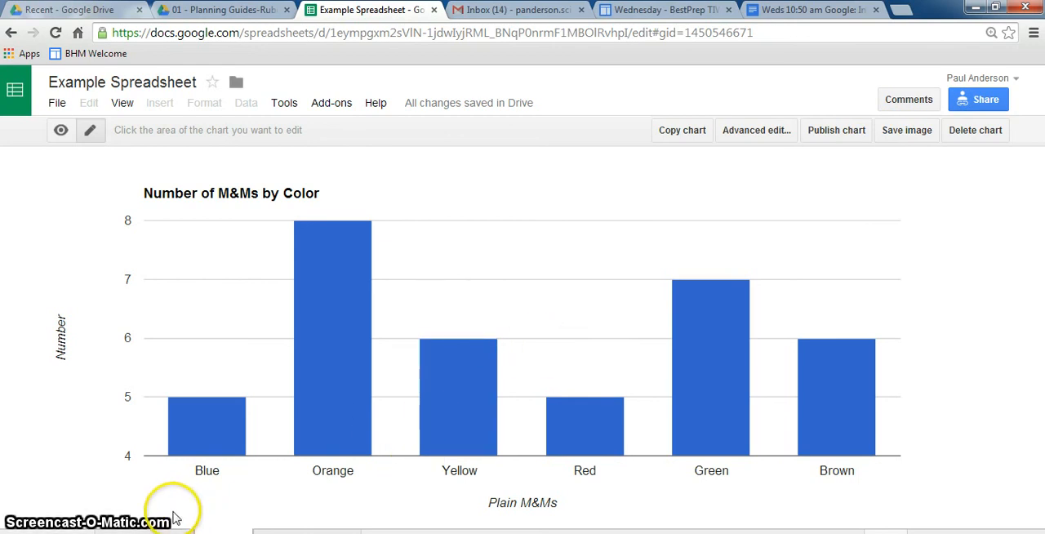
Step: Return to the Charting M&Ms sheet and start a new chart with the color names in A1:A7 as its data range
left_click(151, 528)
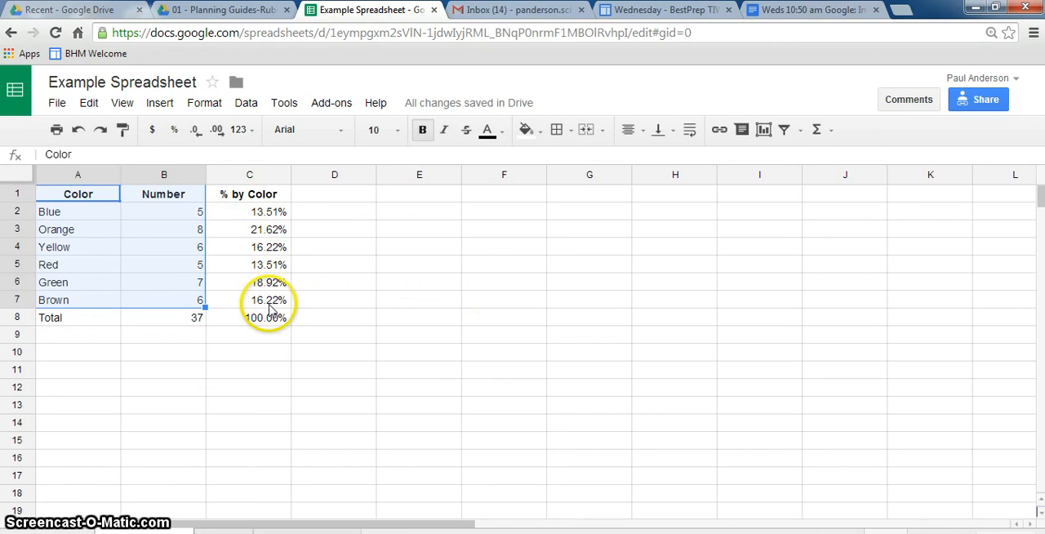
left_click(325, 213)
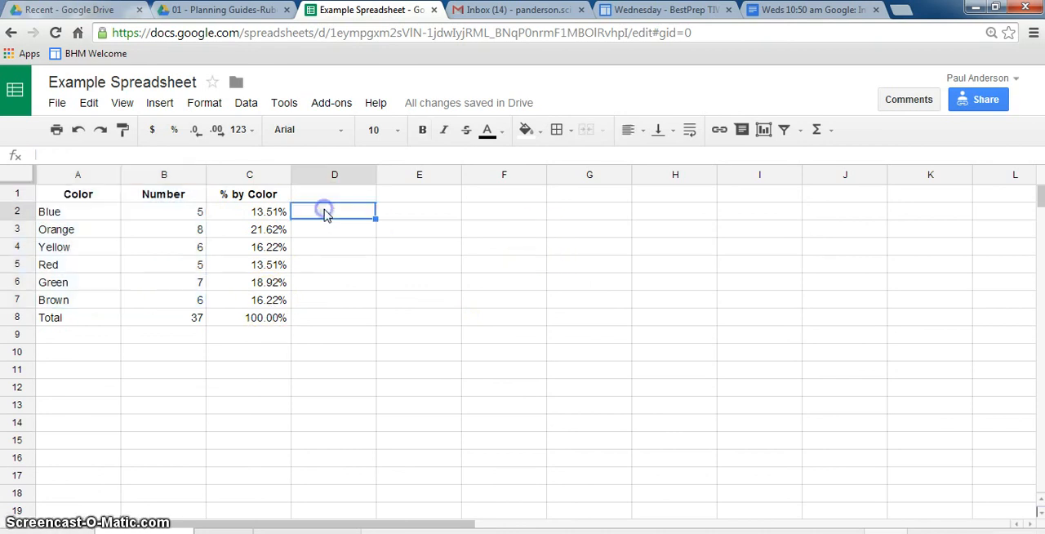
left_click(763, 131)
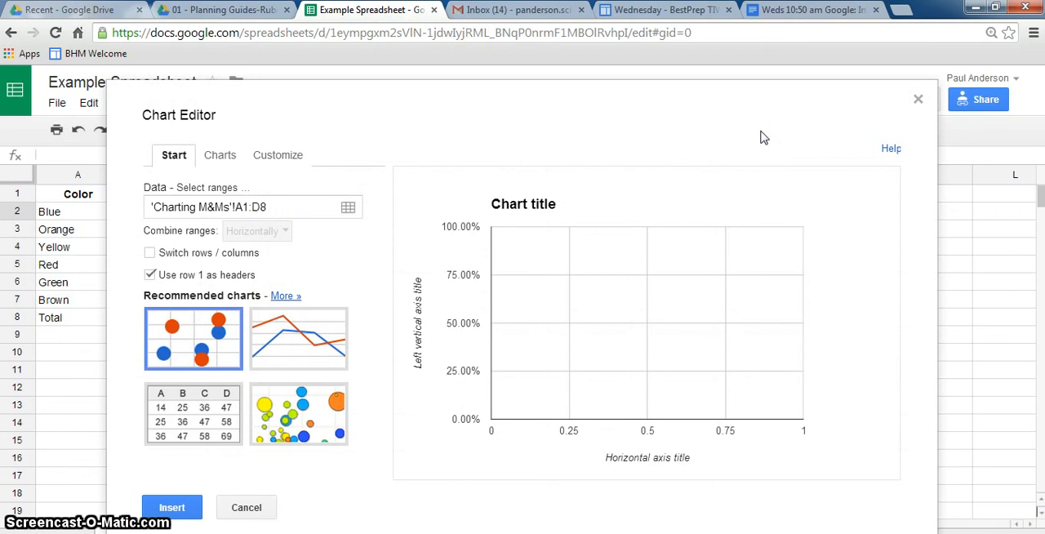
left_click(348, 207)
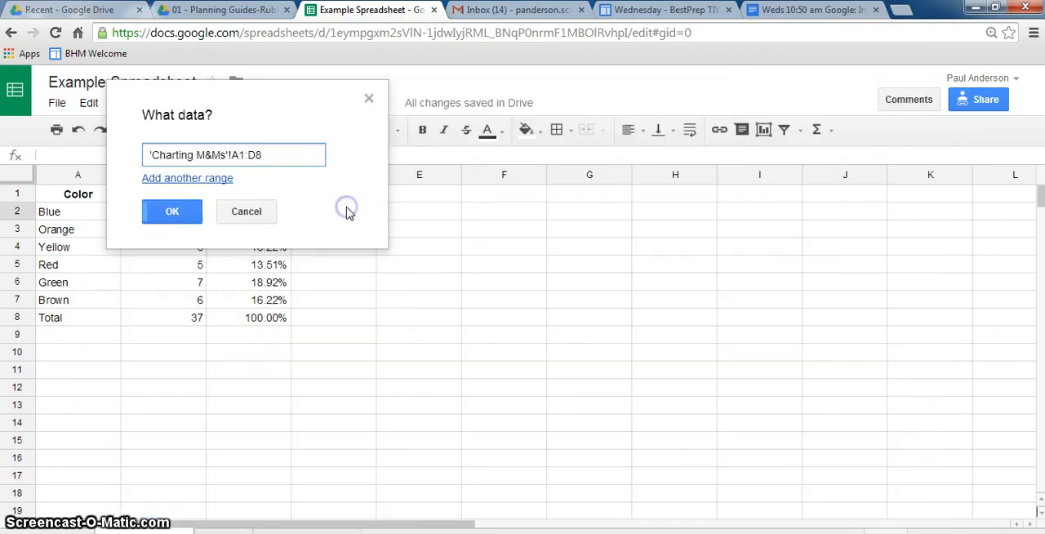
left_click_drag(303, 96, 712, 122)
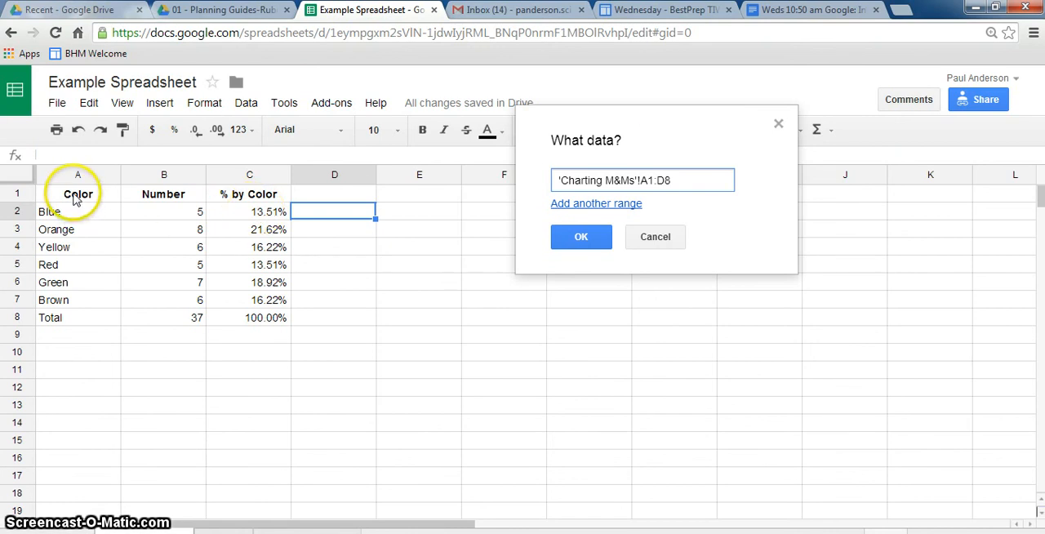
left_click_drag(74, 198, 79, 299)
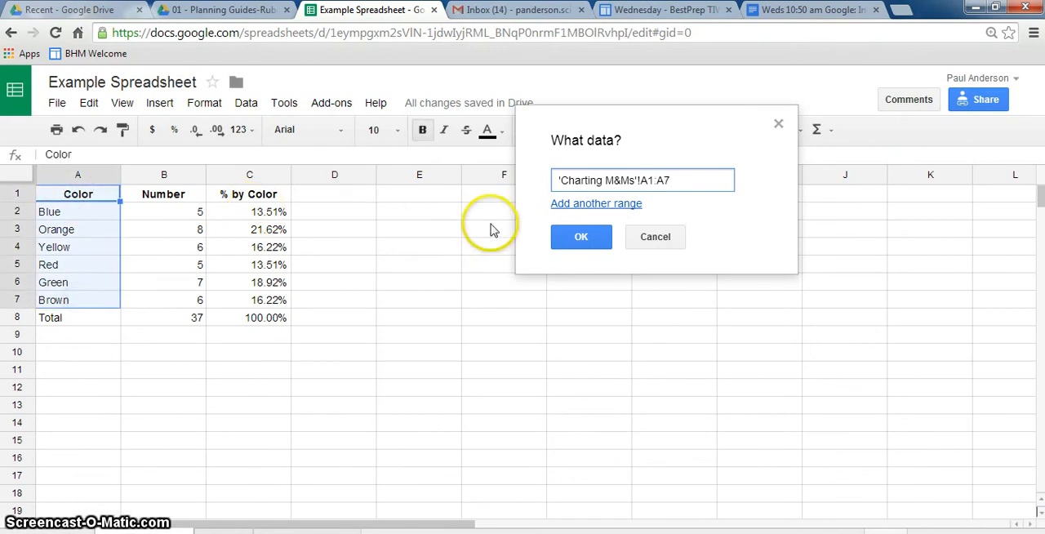
Step: Add the percentages in 'Charting M&Ms'!C1:C7 as a second data range and choose the pie chart type
left_click(594, 205)
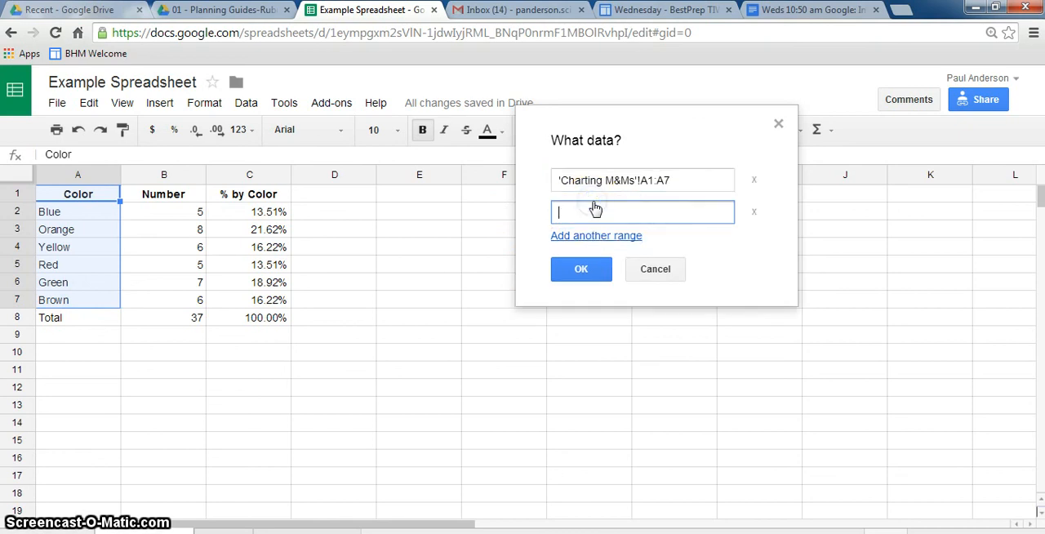
left_click_drag(280, 199, 275, 306)
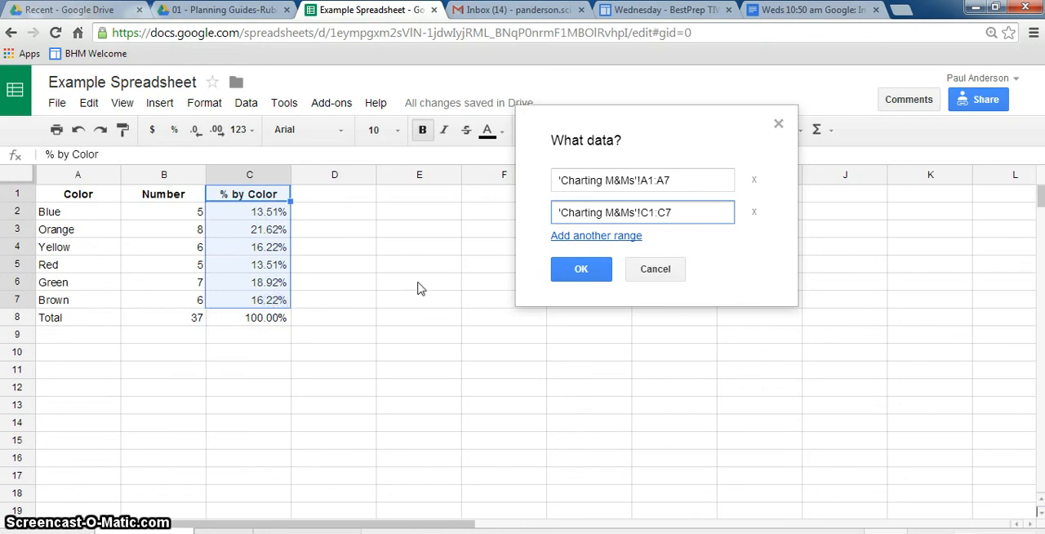
left_click(563, 270)
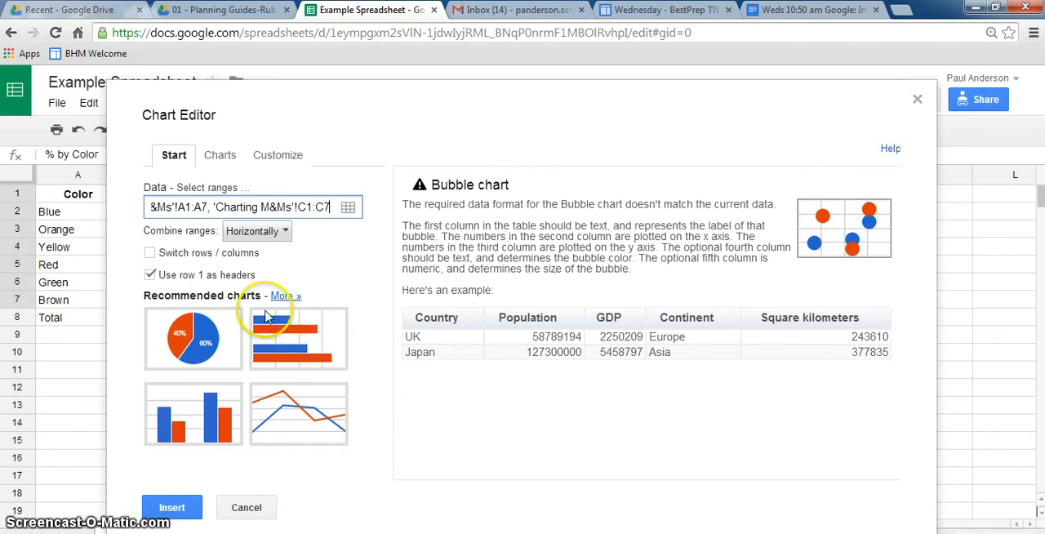
left_click(185, 343)
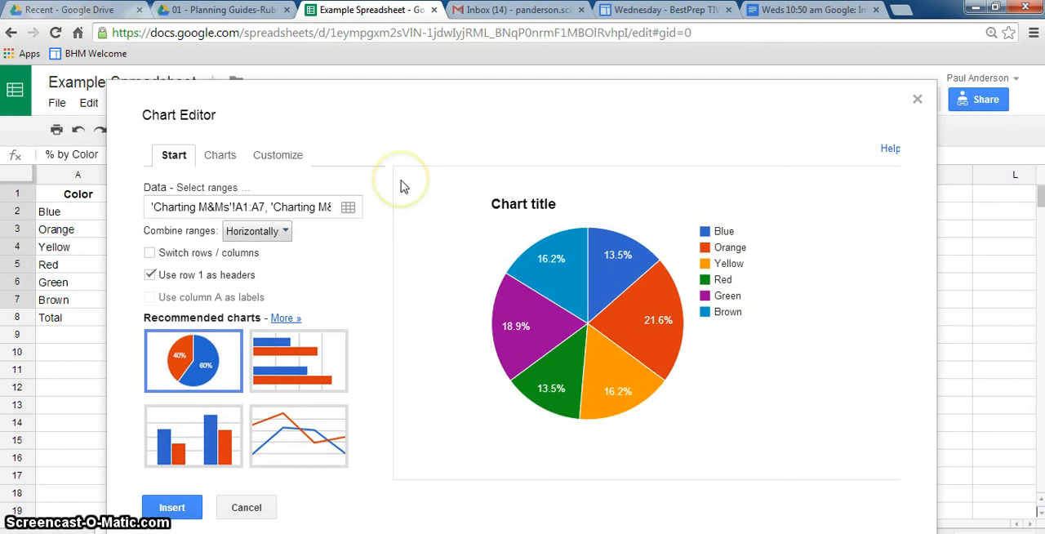
Step: Set the pie chart's title to "M&Ms by Color"
left_click(283, 162)
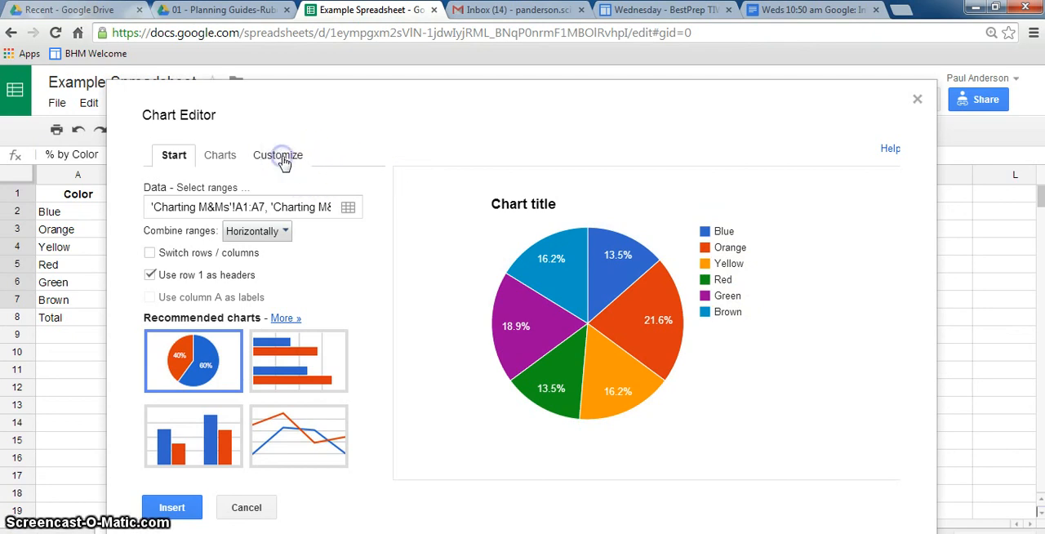
left_click(216, 259)
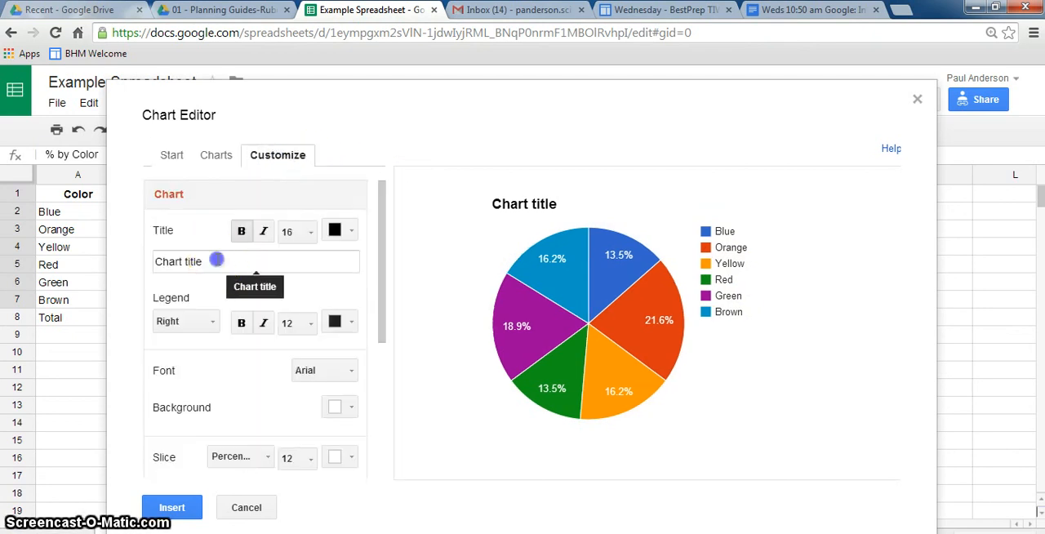
left_click_drag(217, 260, 133, 251)
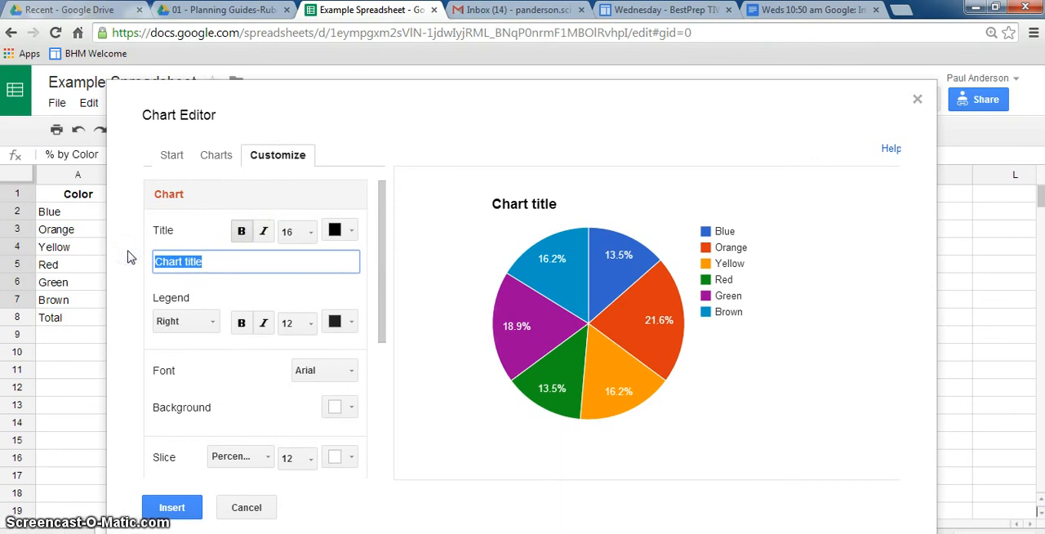
type("M")
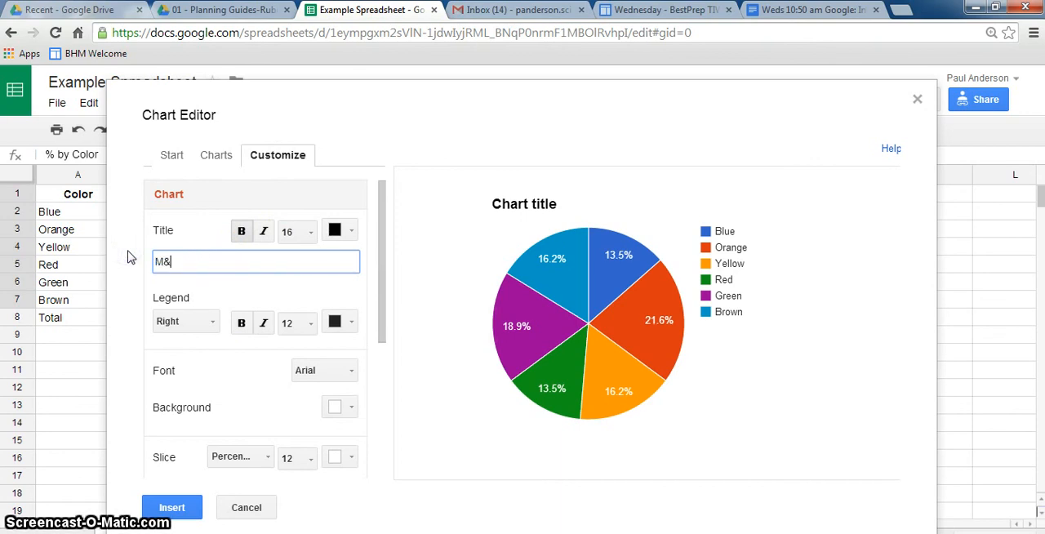
type("&Ms by Color")
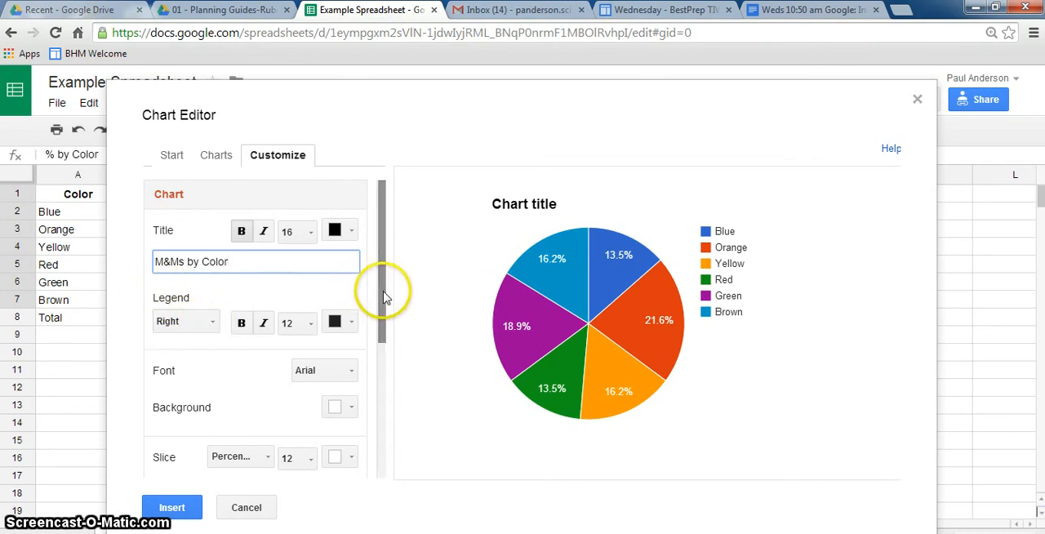
Step: Recolor the pie chart's Orange slice to orange and its Yellow slice to bright yellow
left_click_drag(384, 298, 398, 460)
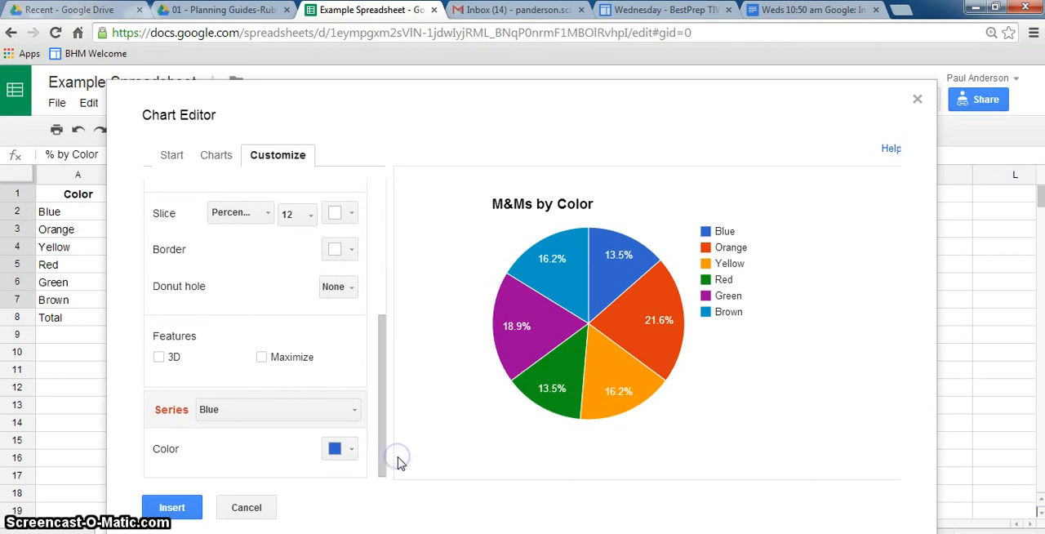
left_click(351, 413)
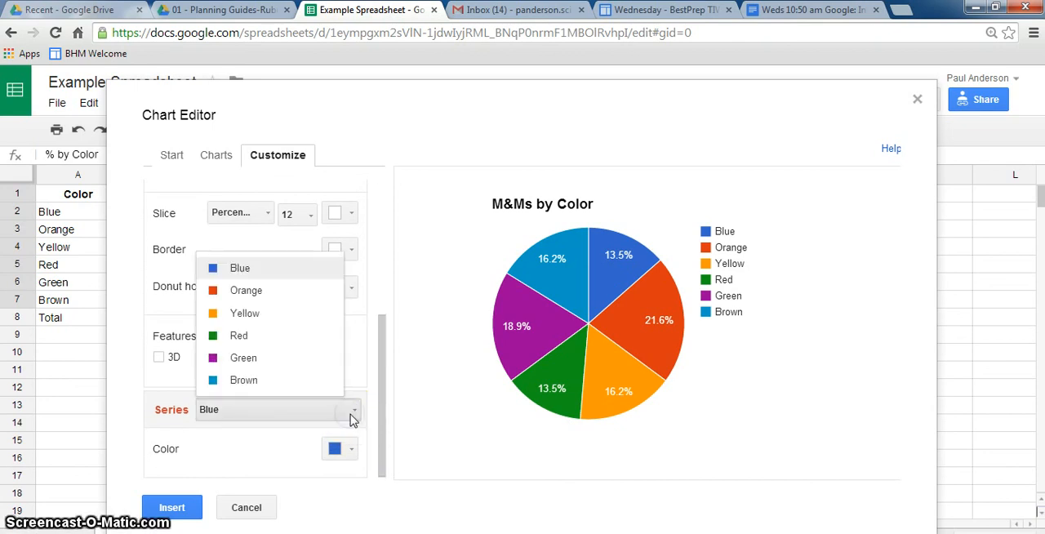
left_click(278, 292)
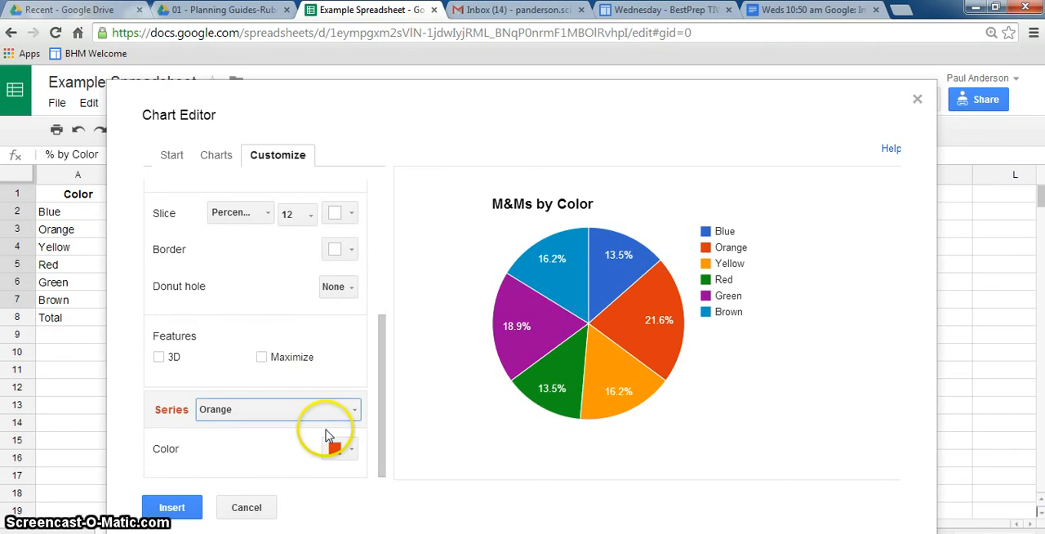
left_click(346, 451)
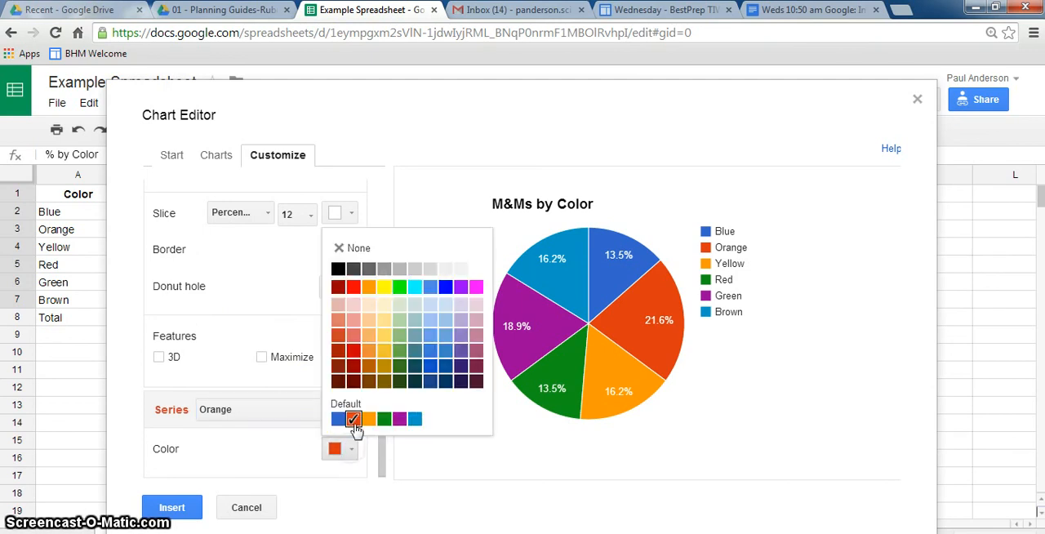
left_click(371, 287)
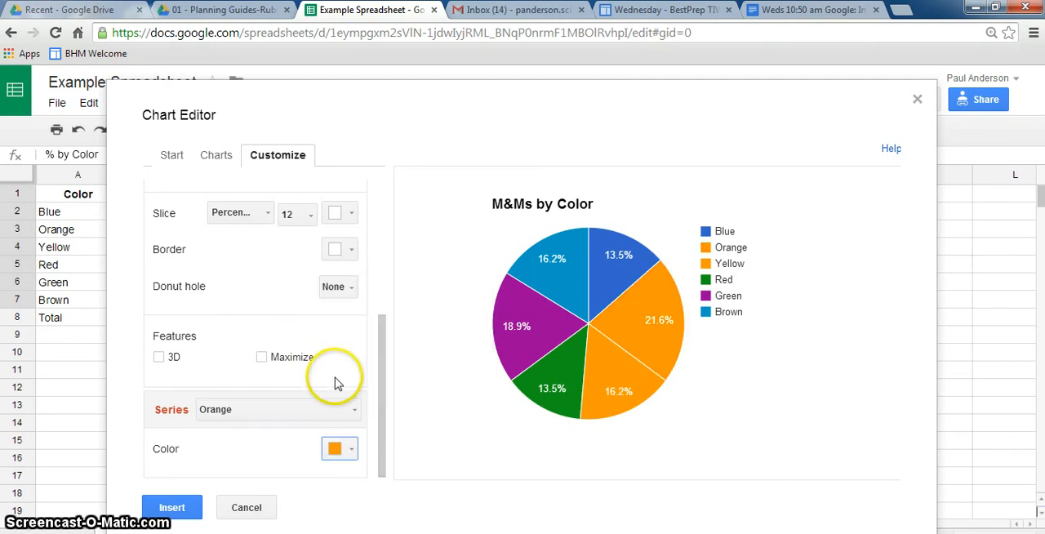
left_click(329, 409)
left_click(297, 315)
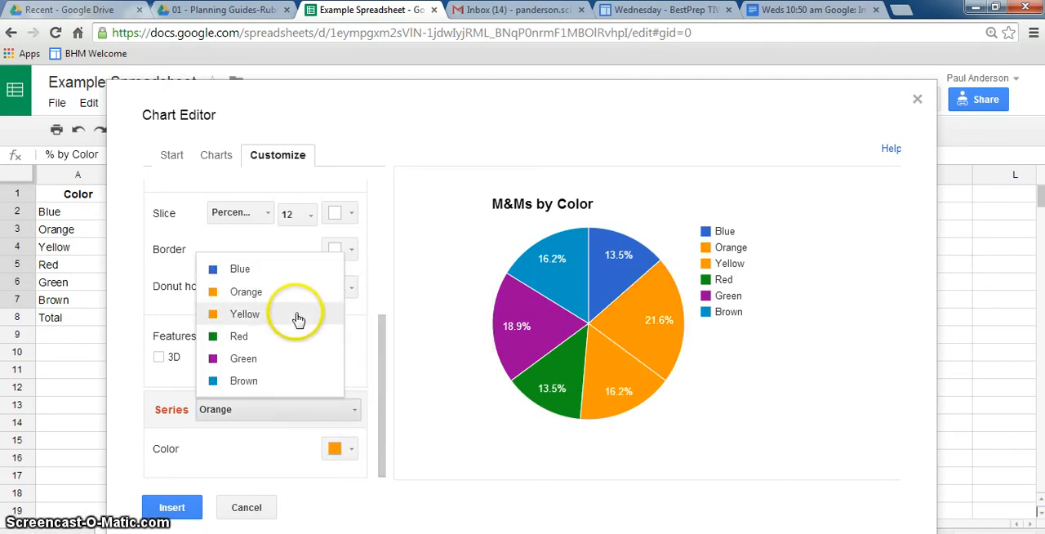
left_click(343, 449)
left_click(384, 287)
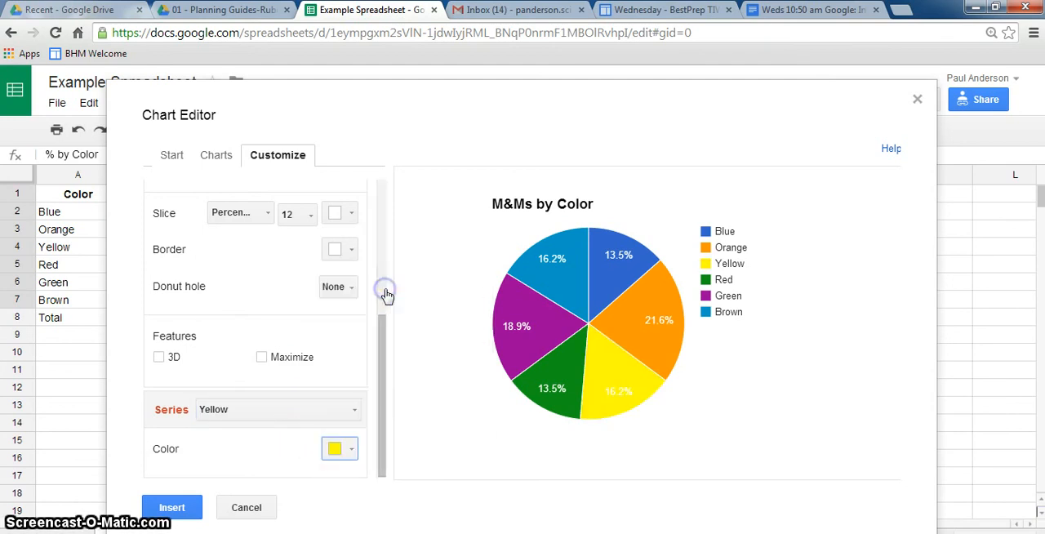
Step: Recolor the pie chart's Red slice to bright red and its Green slice to bright green
left_click(340, 418)
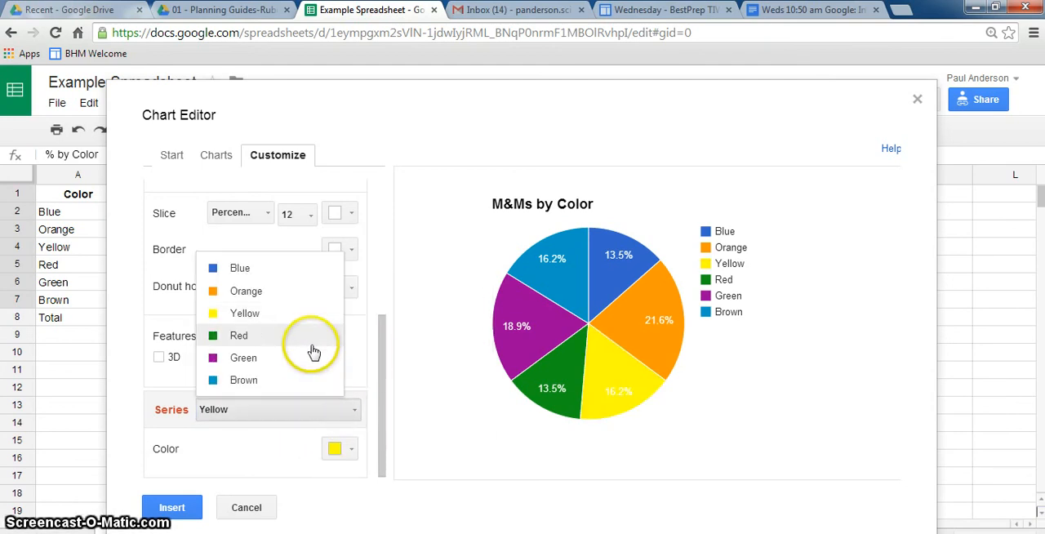
left_click(312, 343)
left_click(343, 449)
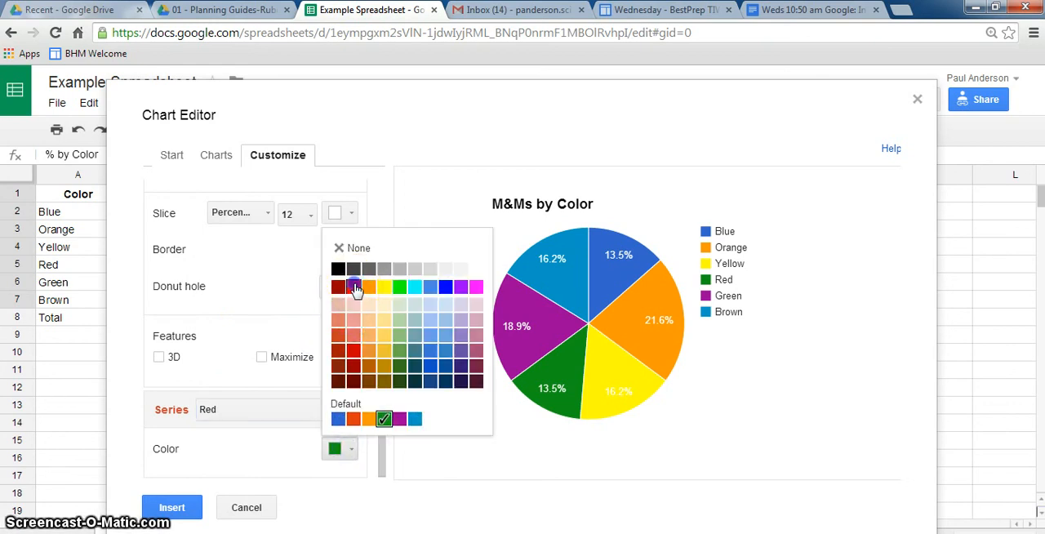
left_click(354, 287)
left_click(308, 411)
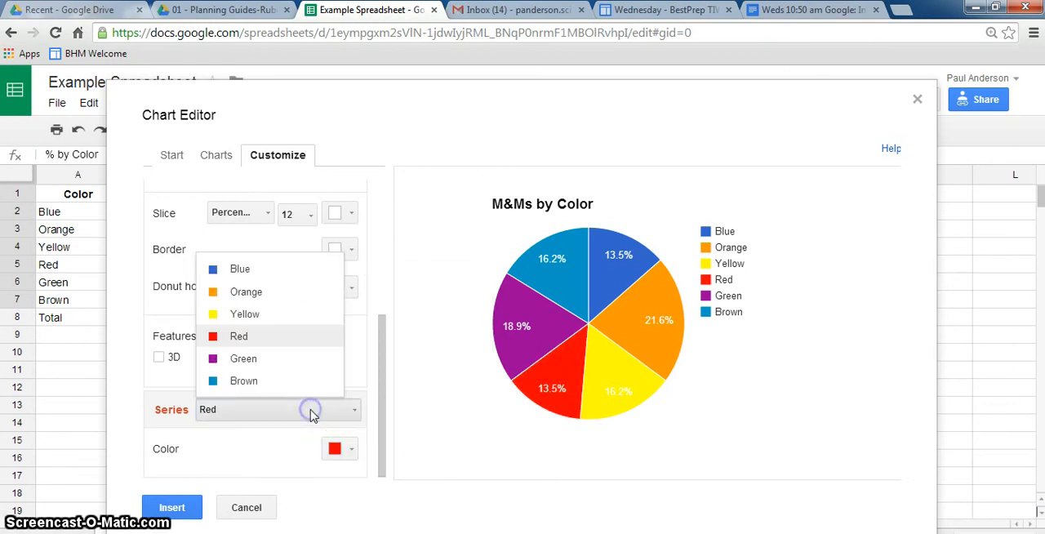
left_click(291, 359)
left_click(351, 451)
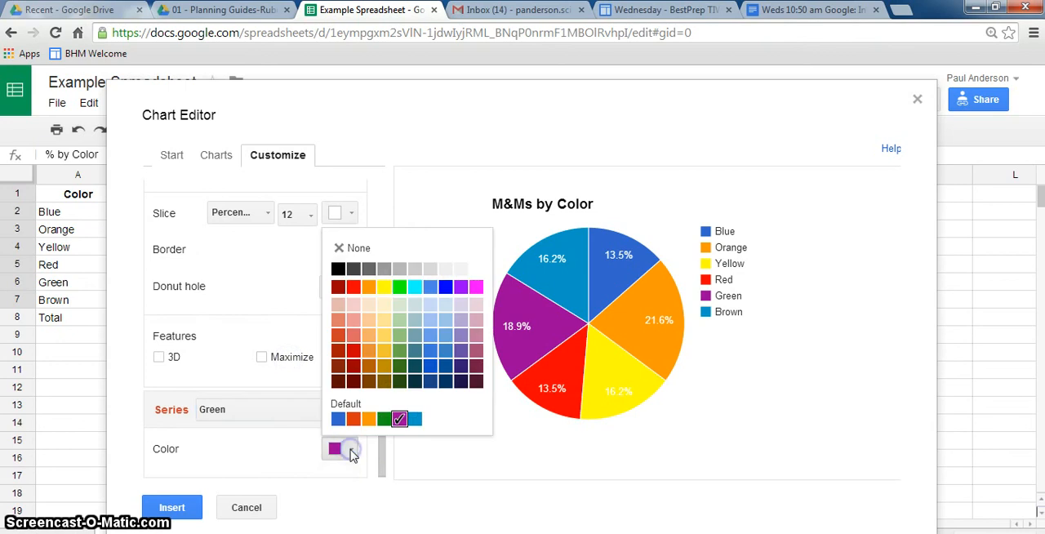
left_click(400, 288)
Step: Recolor the pie chart's Brown slice to dark red-brown
left_click(349, 415)
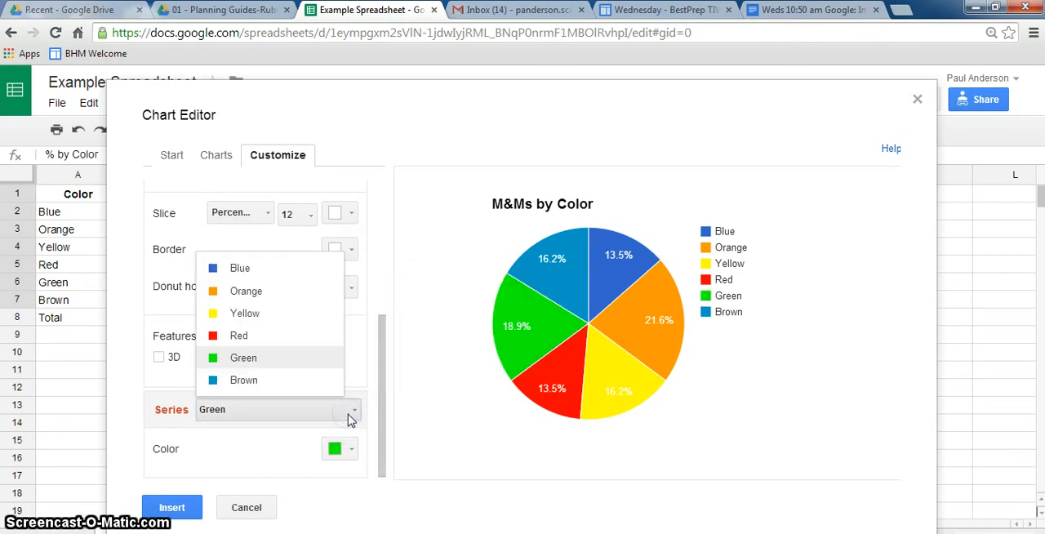
left_click(320, 380)
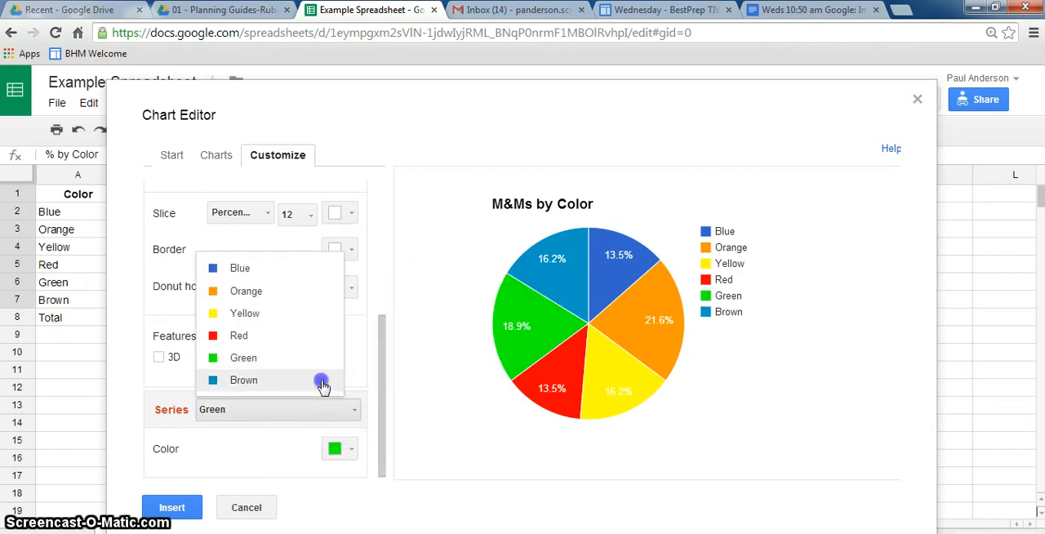
left_click(353, 450)
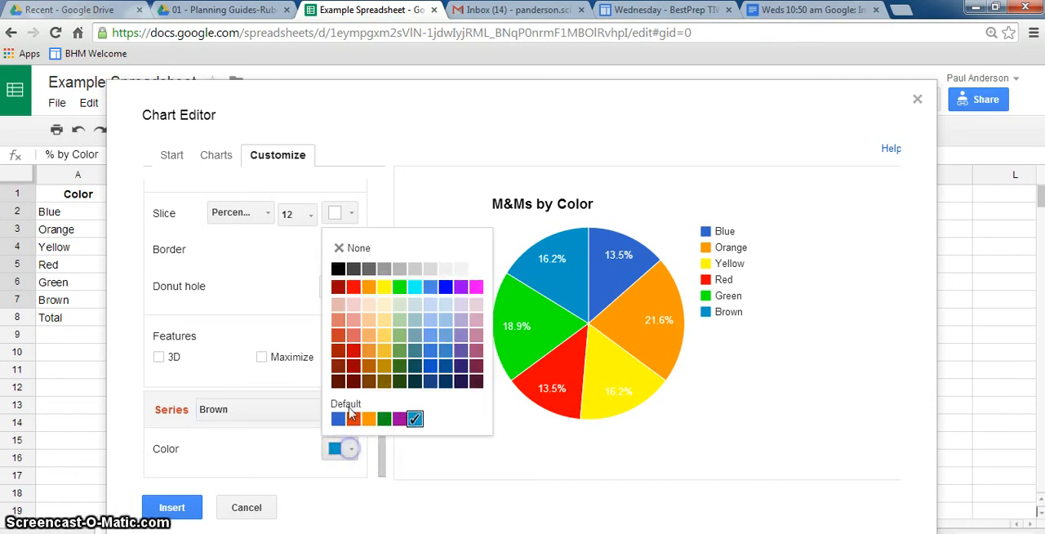
left_click(338, 288)
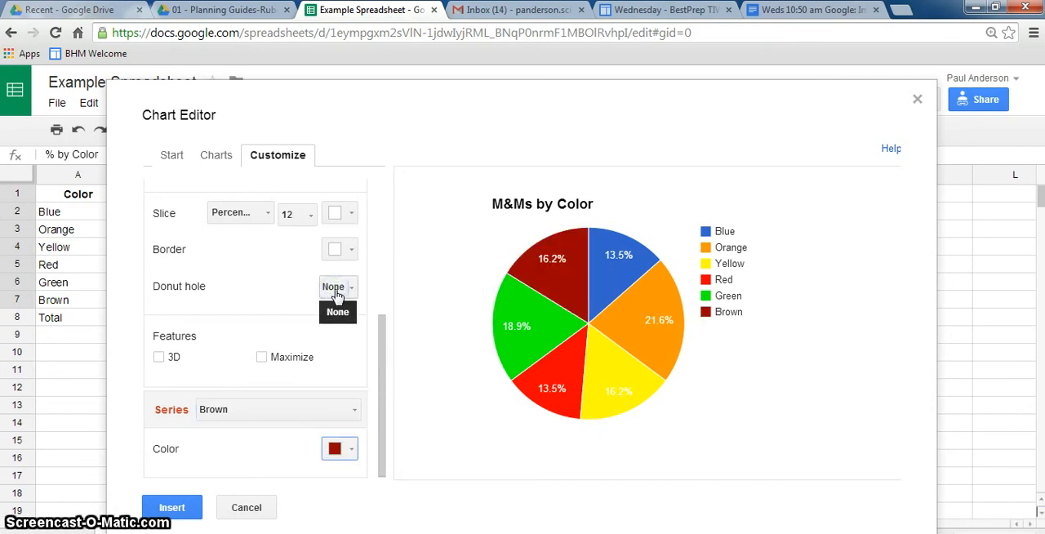
left_click(669, 351)
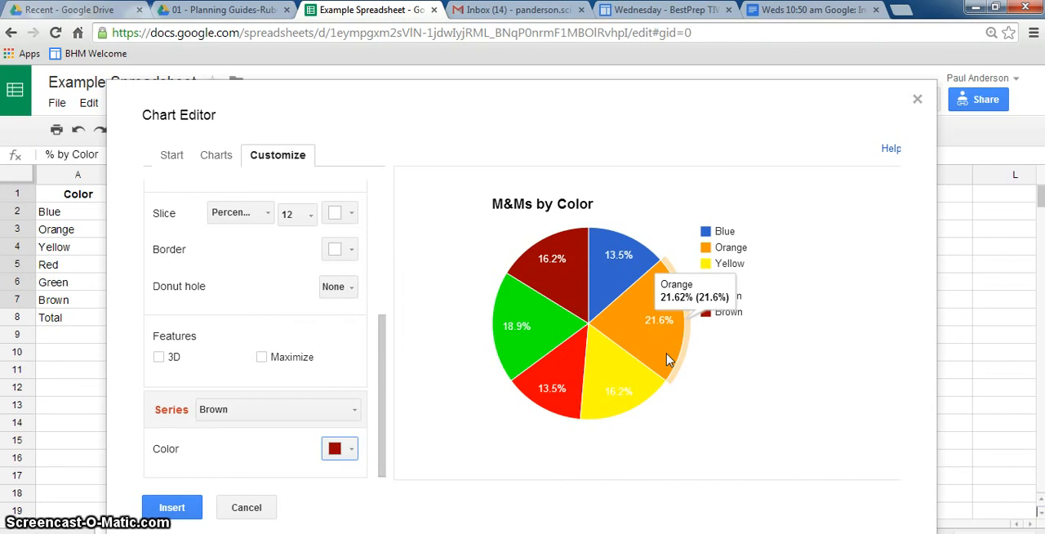
Step: Insert the customized pie chart into the spreadsheet and move it to its own sheet
left_click(186, 508)
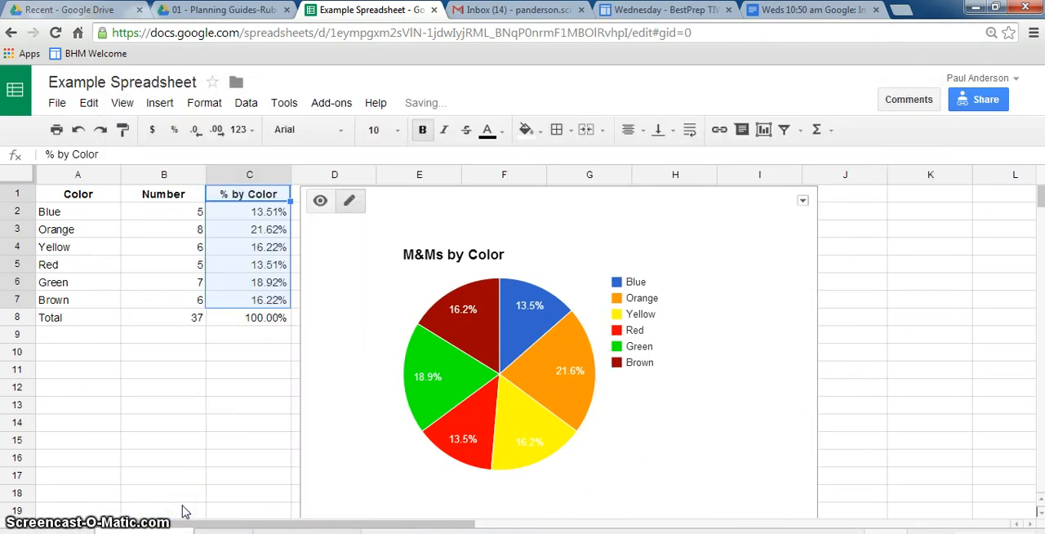
left_click(803, 201)
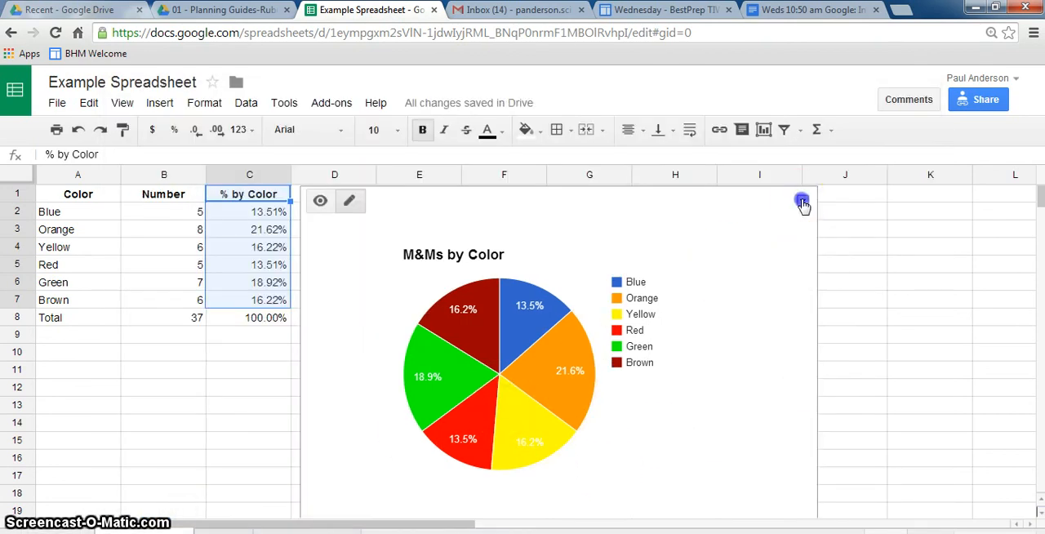
left_click(745, 342)
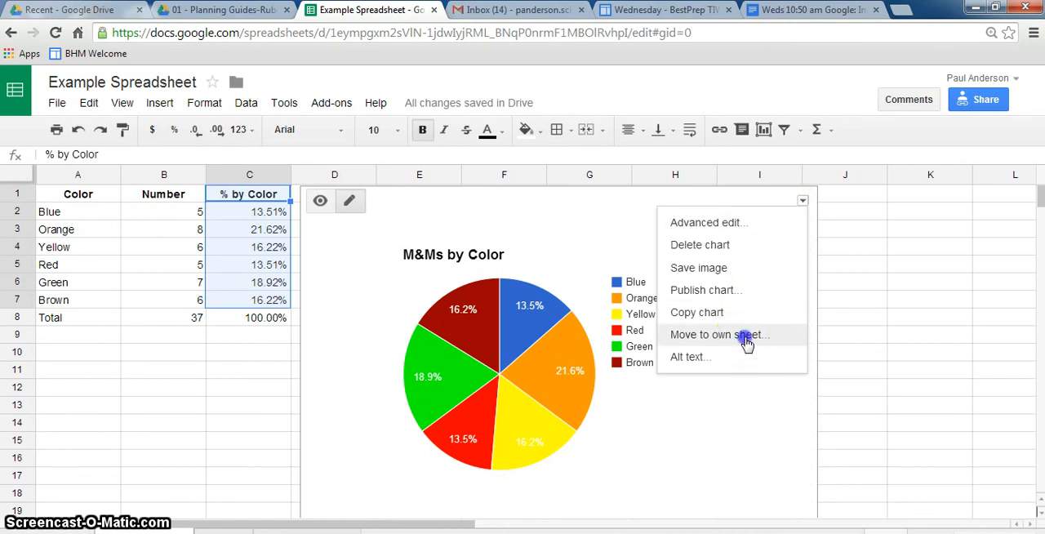